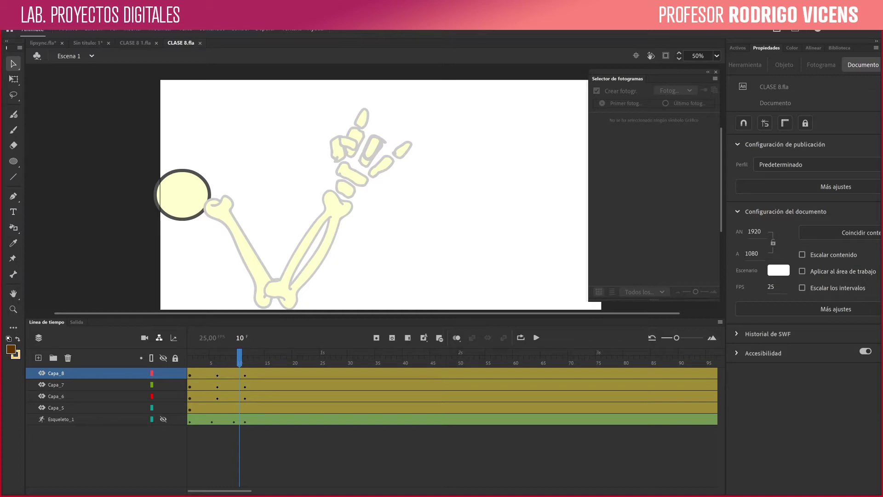
Step: Show the layer parenting view and examine the links between the hand, forearm and upper arm layers on frames 10 and 1
click(159, 338)
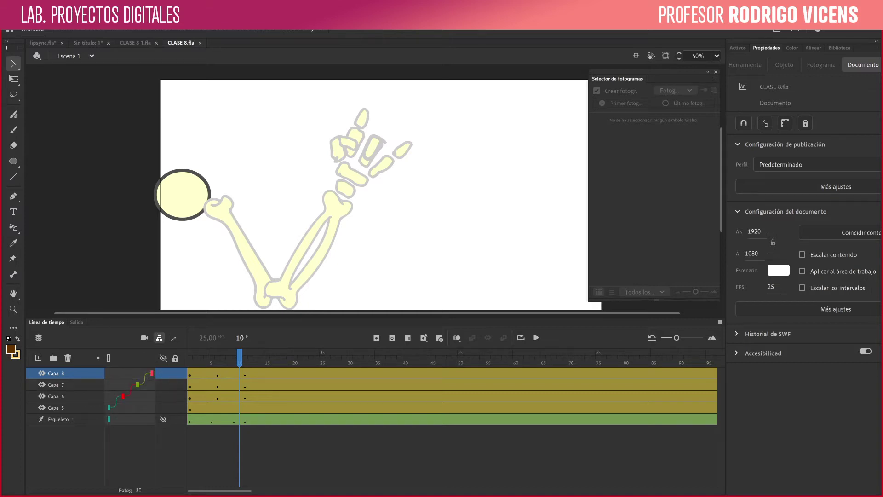
click(353, 175)
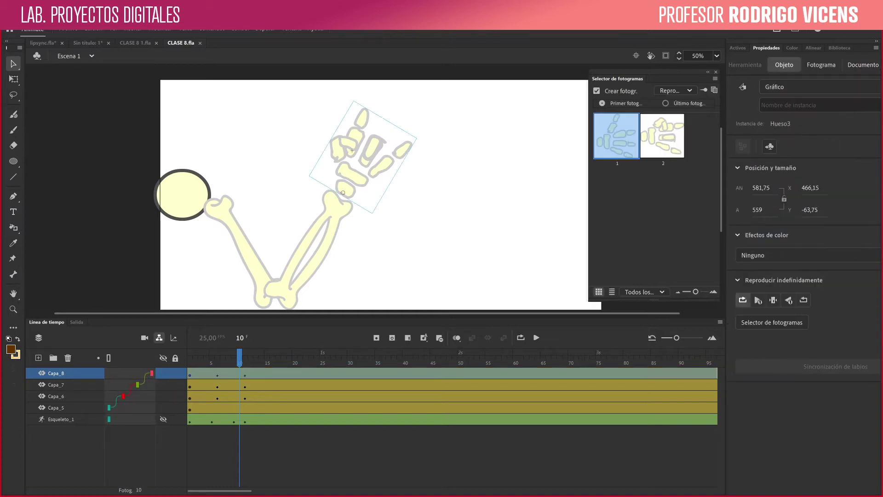
click(335, 209)
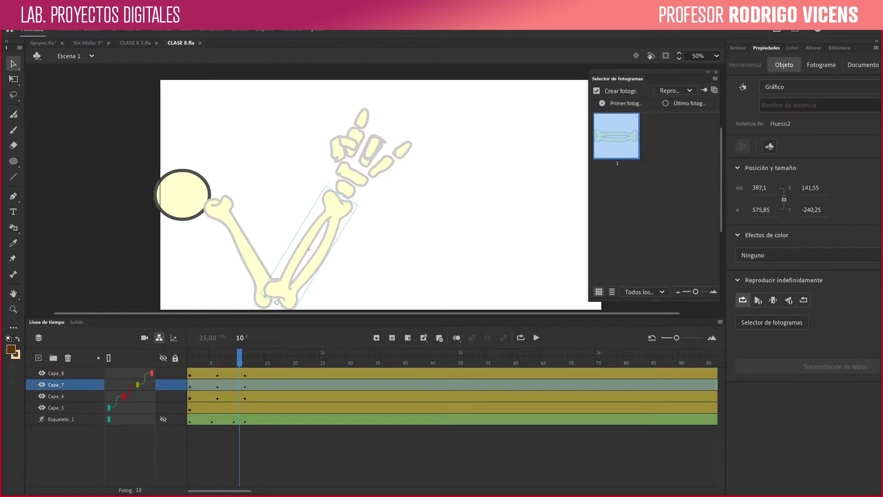
click(214, 195)
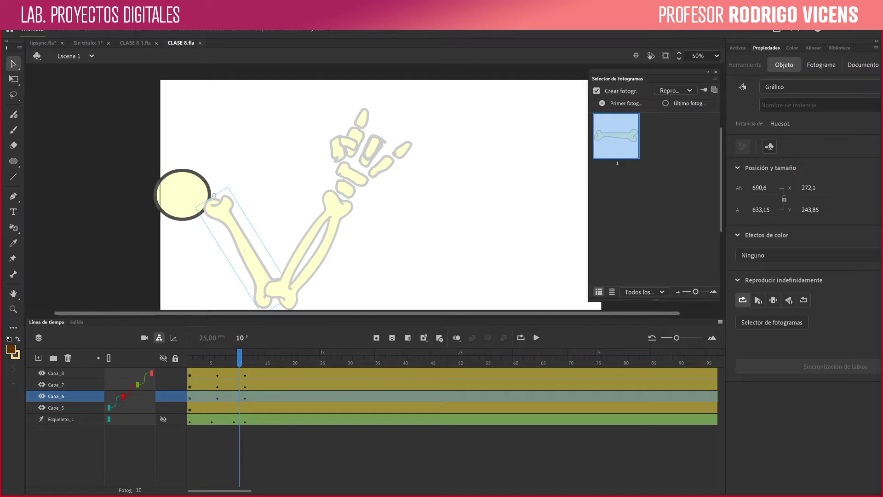
drag(240, 358, 190, 358)
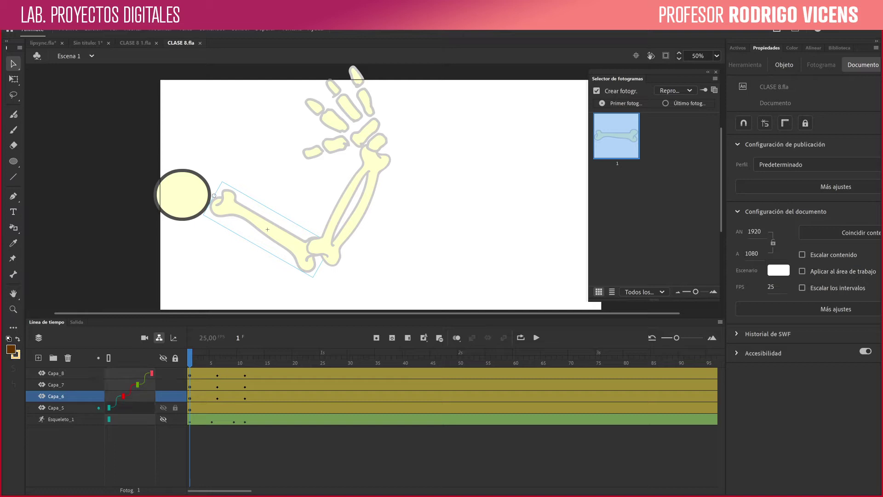
click(58, 374)
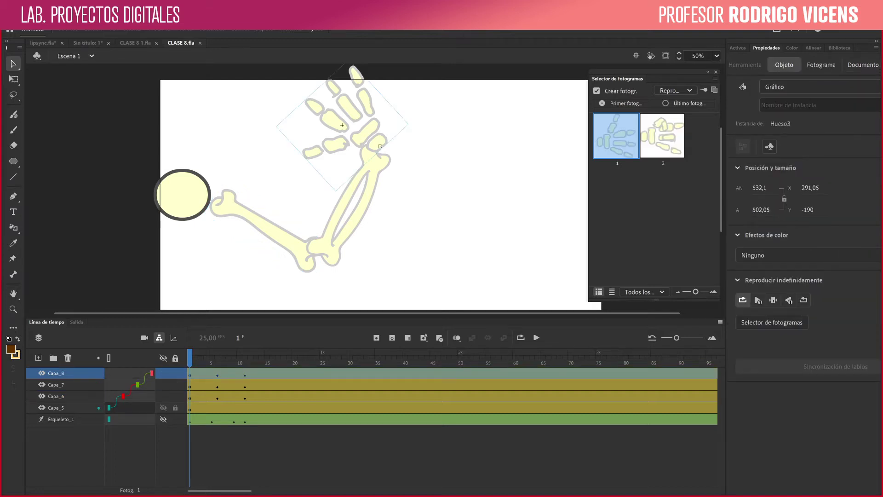
mouse_move(151, 373)
mouse_down()
mouse_move(133, 394)
mouse_move(139, 385)
mouse_up()
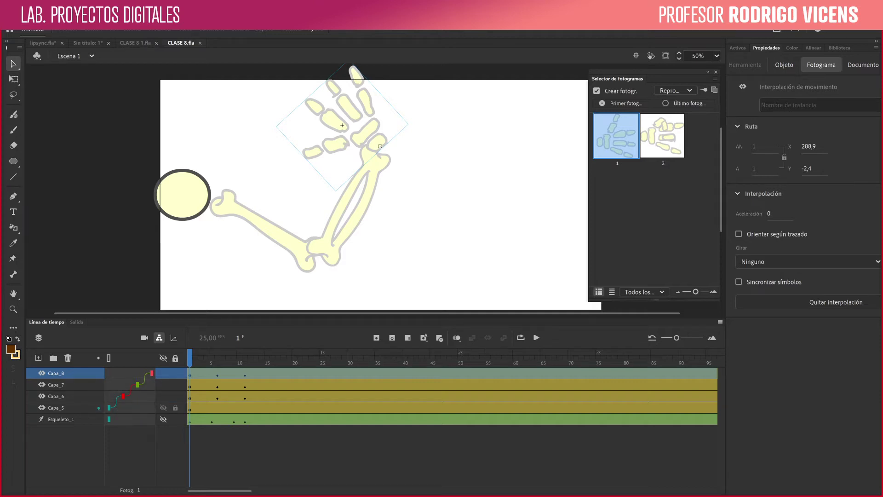
Step: Try moving the clavicle circle together with its linked arm bones, and undo the move
click(174, 407)
drag(182, 194, 209, 218)
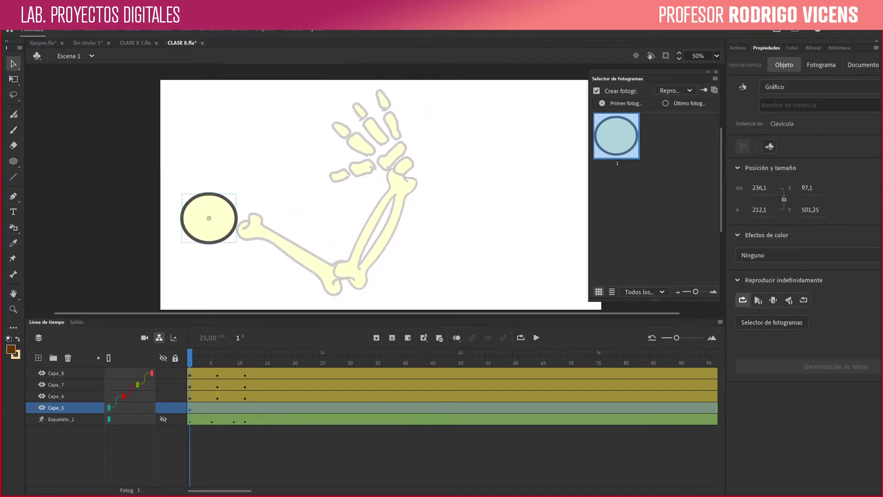
key(ctrl+z)
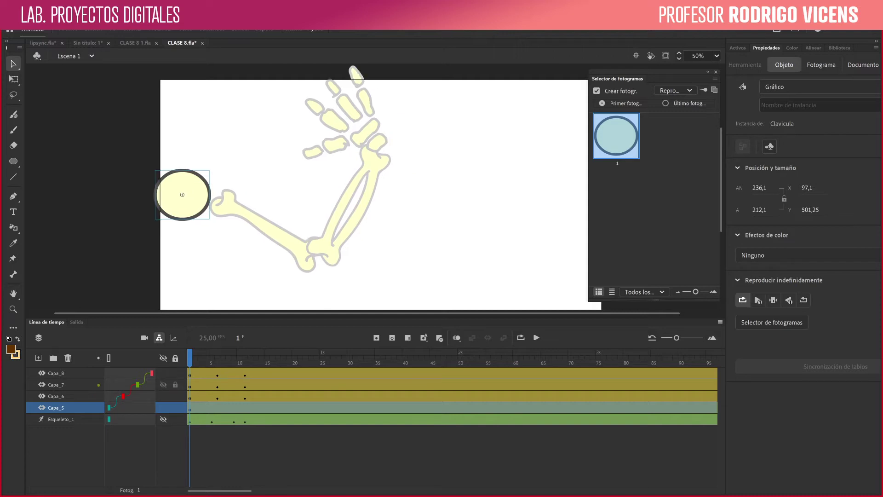
Step: On frame 1, rotate the upper arm bone downward about the shoulder joint with Free Transform
click(267, 229)
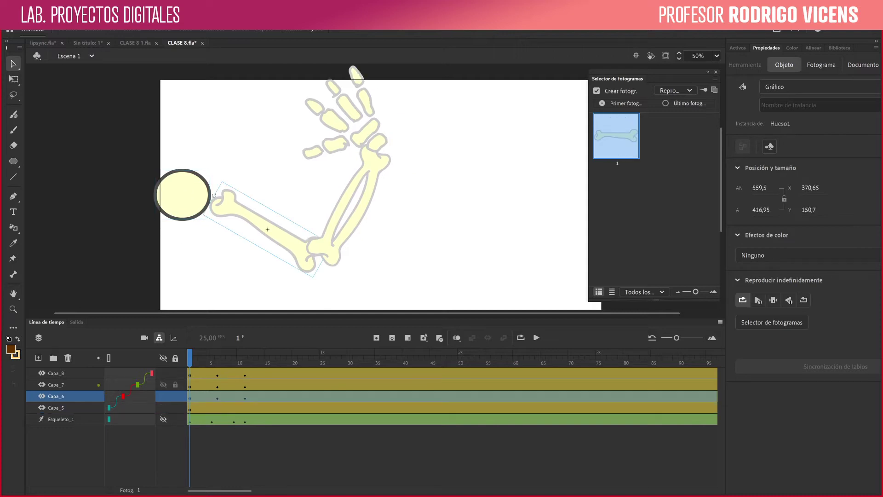
key(w)
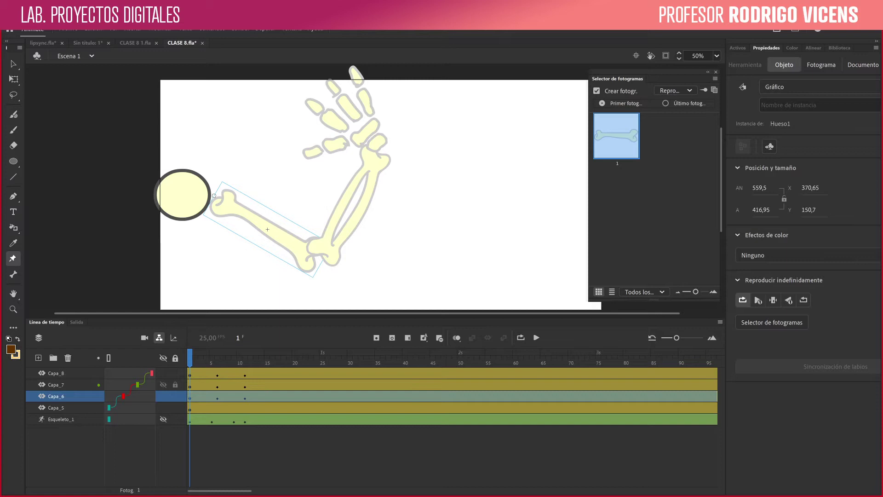
key(q)
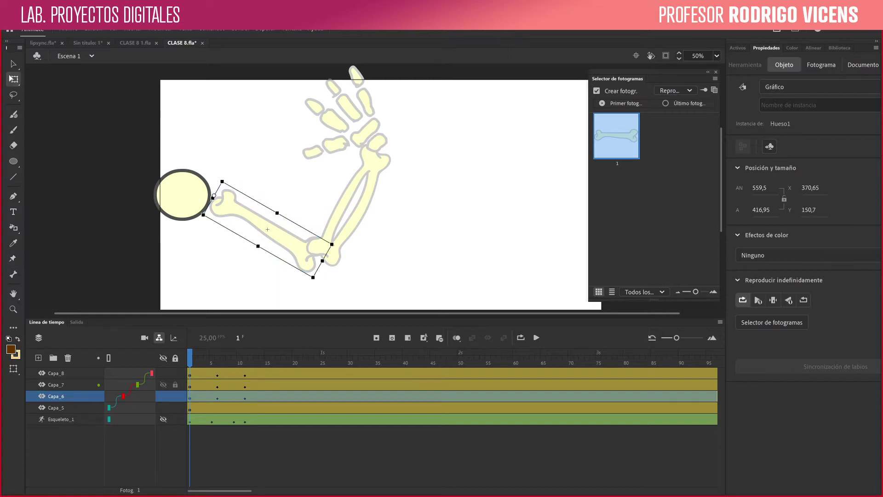
mouse_move(315, 280)
mouse_down()
mouse_move(278, 311)
mouse_move(318, 276)
mouse_move(330, 243)
mouse_move(312, 277)
mouse_up()
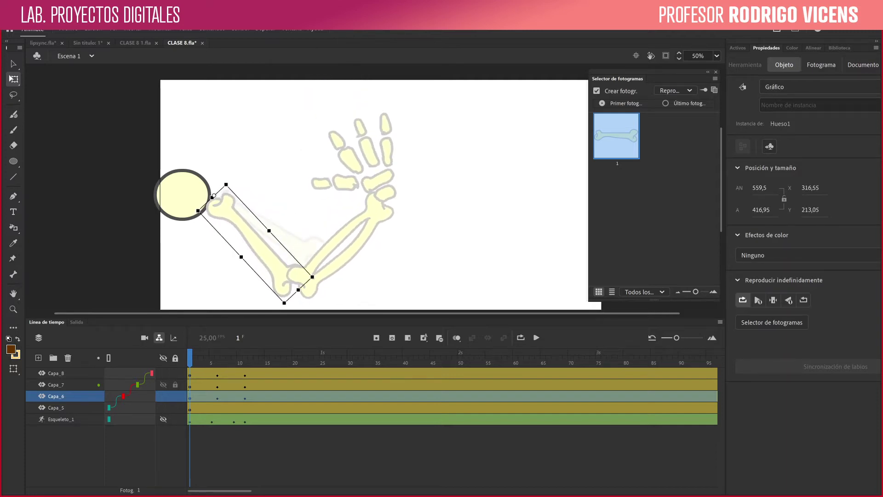
Step: On frame 1, adjust the forearm's rotation slightly about the elbow and rotate the hand clockwise about the wrist
click(348, 257)
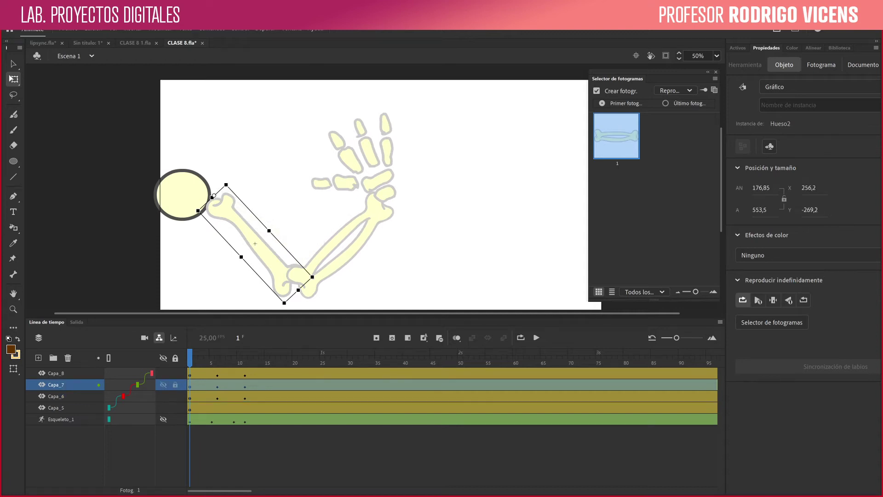
mouse_move(400, 212)
mouse_down()
mouse_move(424, 268)
mouse_move(402, 215)
mouse_up()
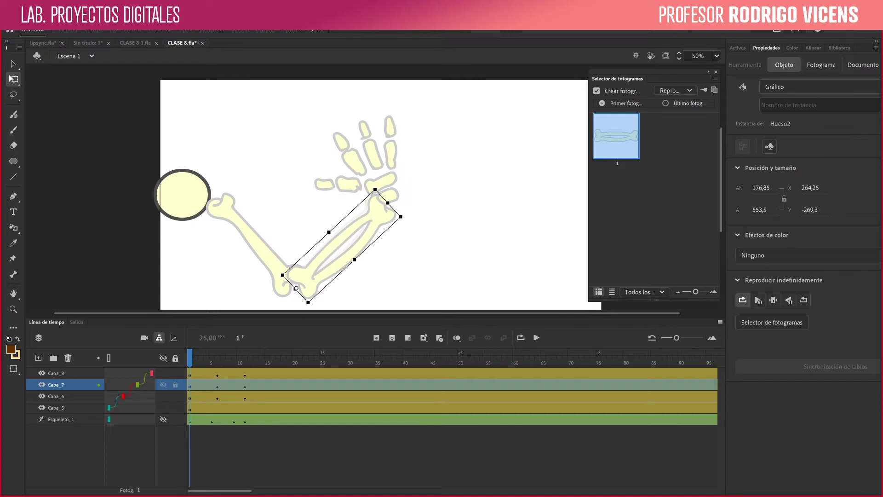
click(382, 182)
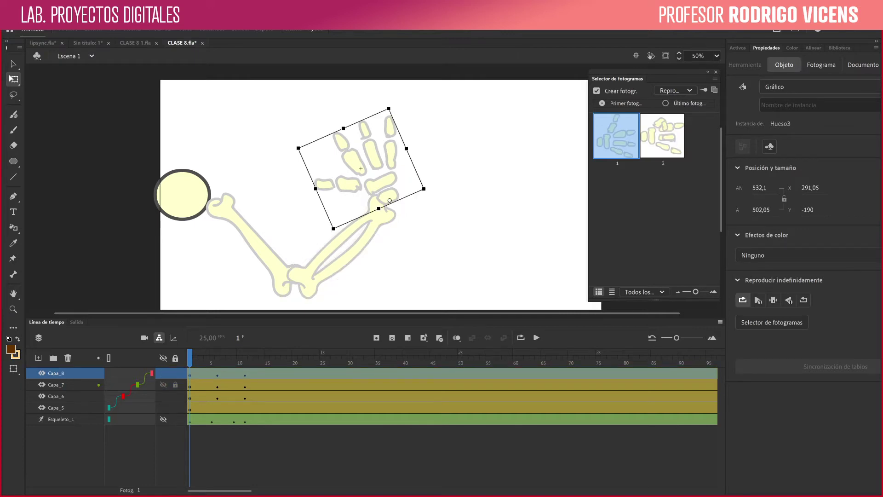
drag(390, 106, 455, 132)
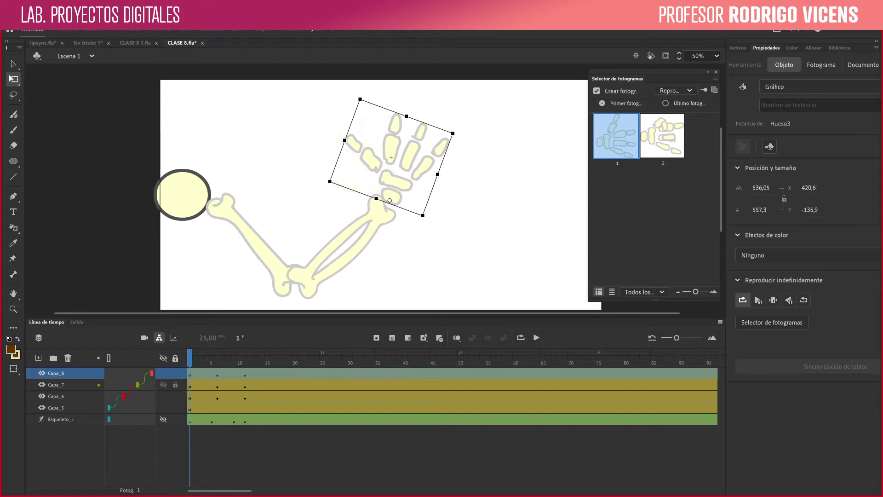
Step: Step through the arm animation from frame 1 up to frame 28 to examine the linked motion
drag(189, 358, 217, 357)
key(period)
key(period)
key(period)
key(period)
key(period)
key(period)
key(period)
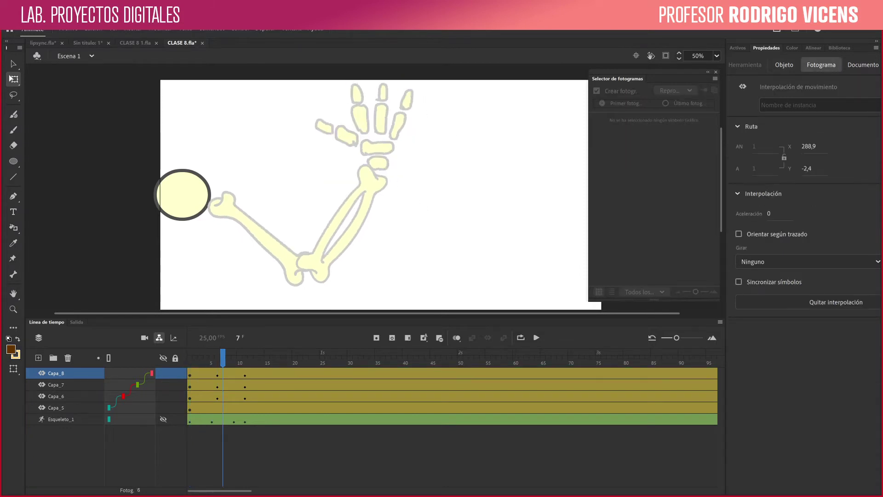
key(period)
key(period)
key(period)
key(period)
key(period)
key(period)
key(period)
key(period)
key(period)
key(period)
key(period)
key(period)
key(period)
key(period)
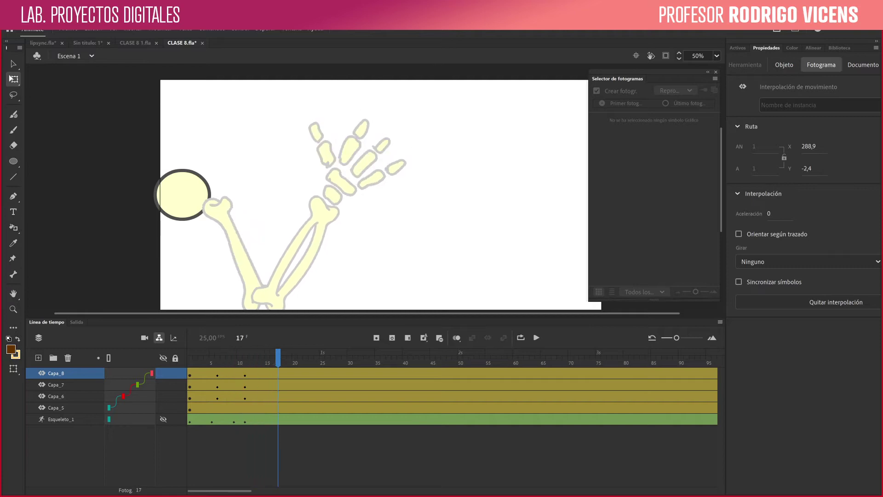
key(period)
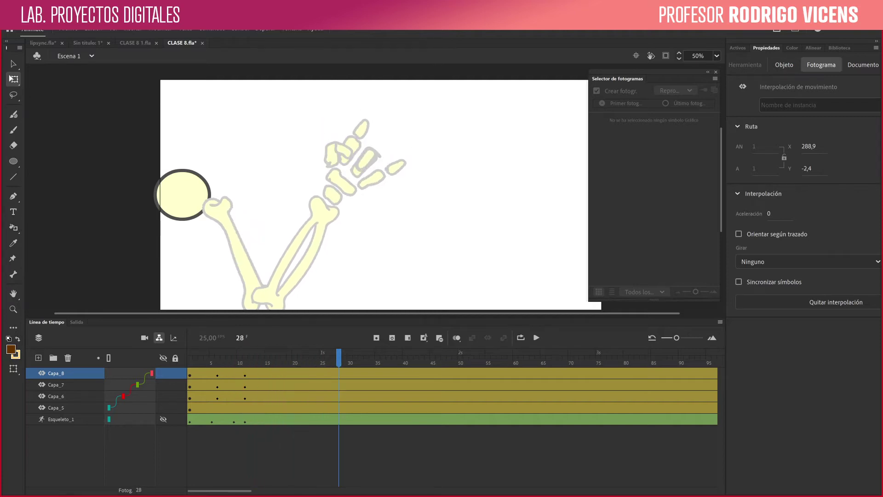
Step: At frame 28, rotate the forearm clockwise about the elbow and rotate the hand counterclockwise about the wrist
click(343, 182)
click(321, 215)
click(302, 244)
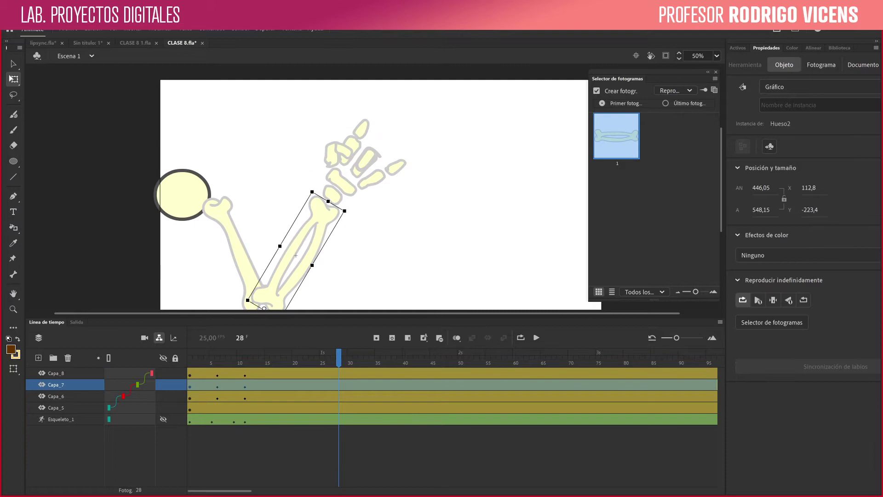
drag(347, 208, 388, 267)
click(416, 230)
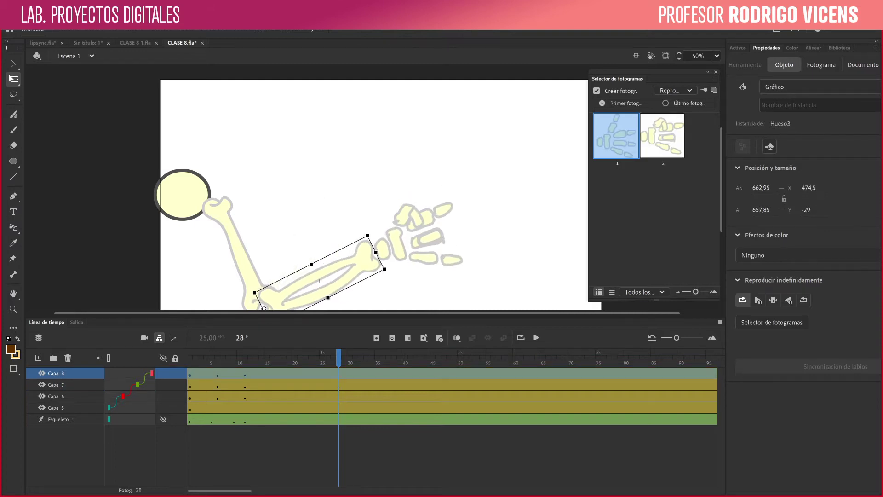
drag(450, 188, 385, 156)
Step: On frame 1, set the hand symbol's graphic playback to Single Frame
drag(339, 358, 261, 357)
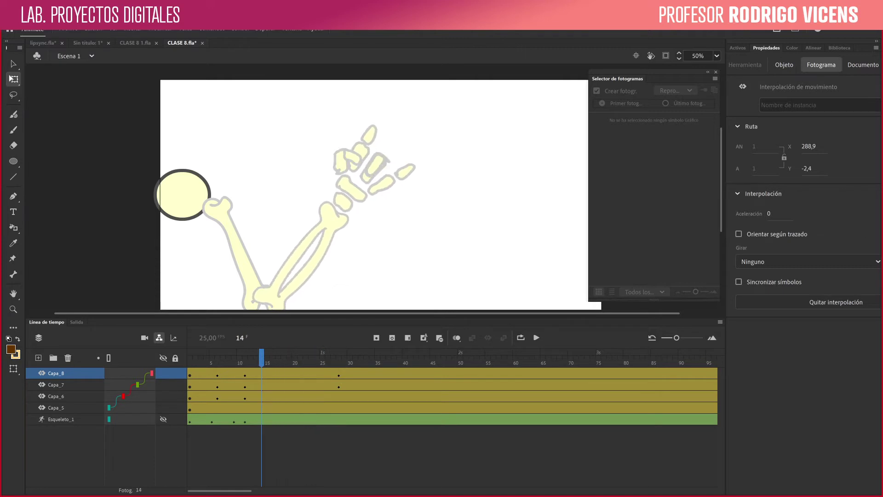
click(352, 189)
key(v)
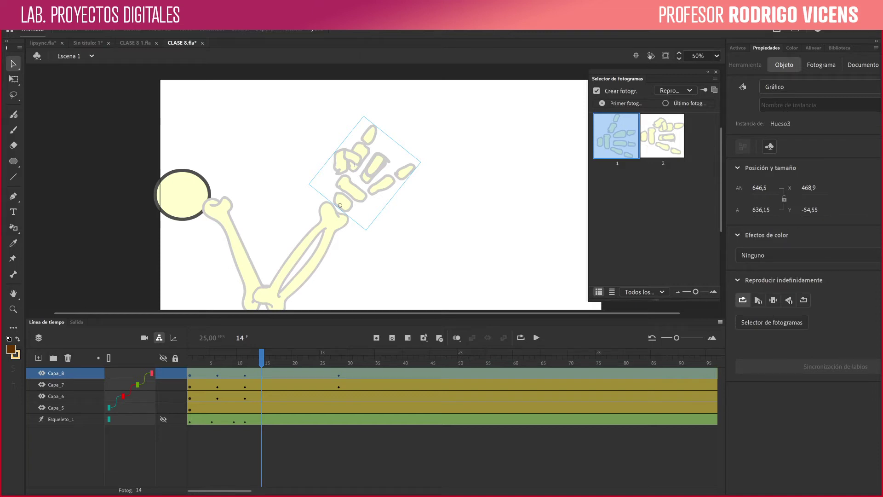
drag(262, 358, 190, 357)
click(395, 179)
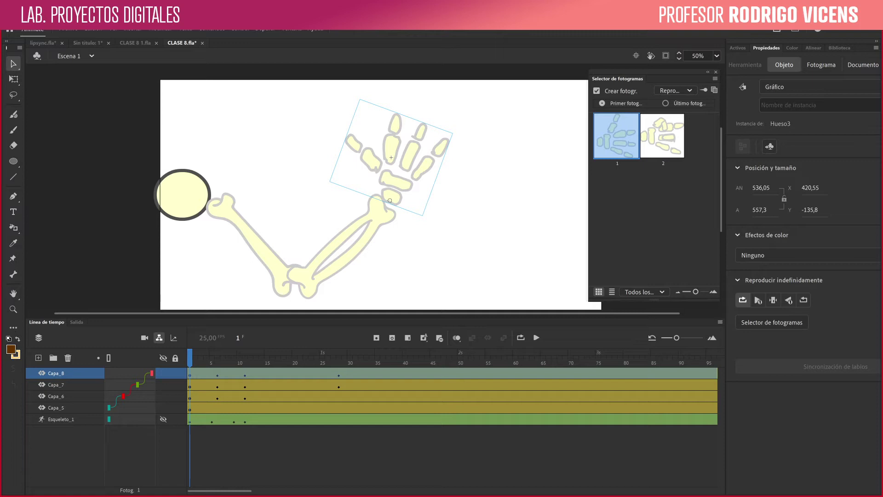
click(773, 300)
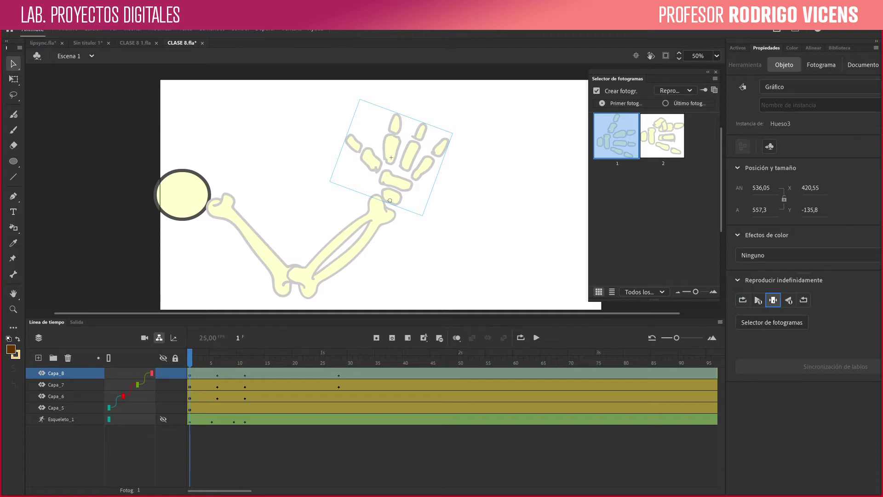
Step: Step forward and back through the timeline to check the hand's pose throughout the arm animation
drag(190, 357, 211, 358)
key(comma)
key(comma)
key(comma)
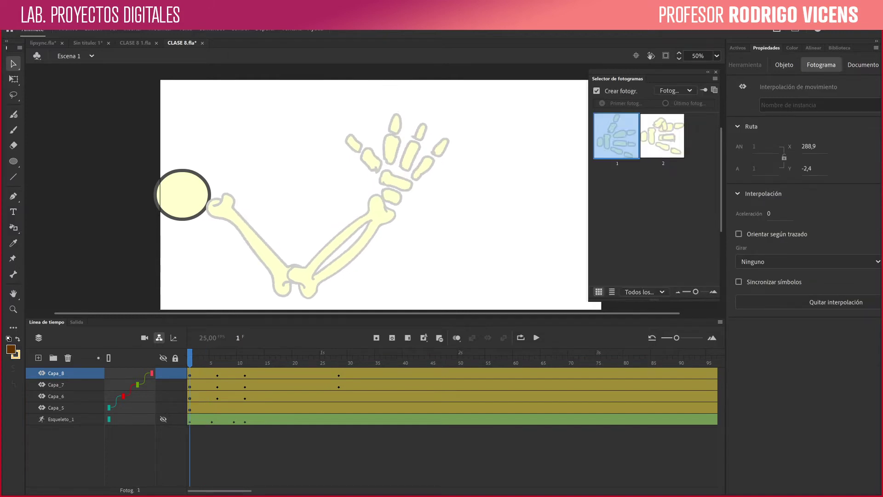
key(period)
key(period)
key(period)
key(period)
key(period)
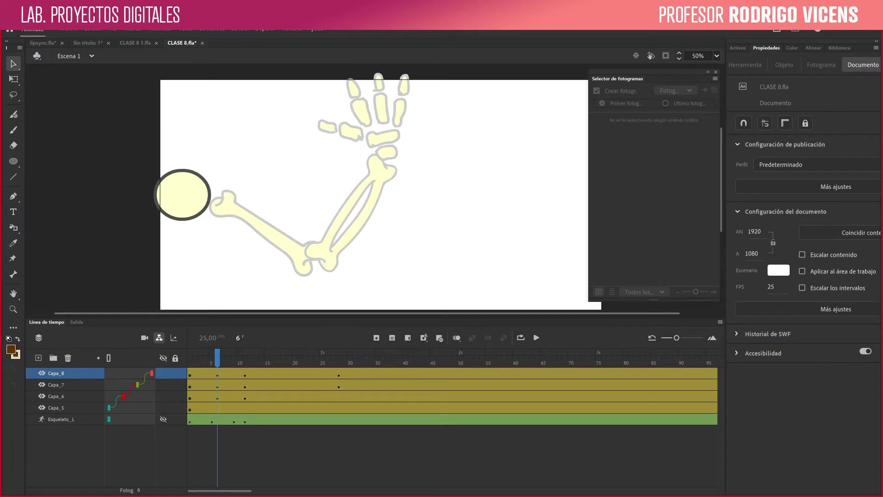
key(period)
key(period)
key(period)
key(period)
key(period)
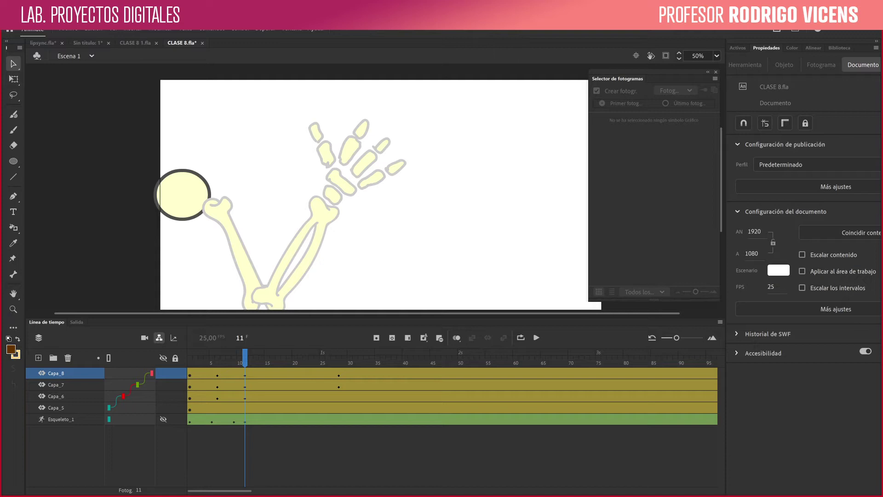
click(350, 153)
key(period)
key(period)
key(period)
key(period)
key(period)
key(period)
key(period)
key(period)
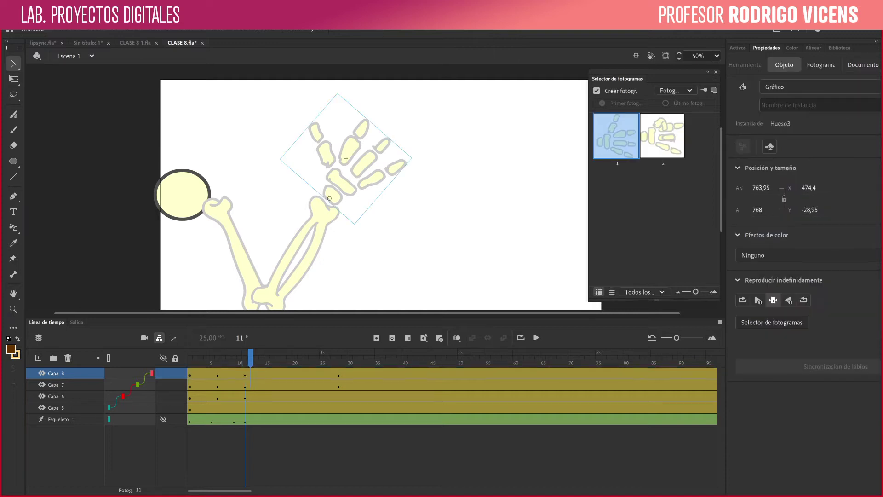
key(period)
key(period)
key(period)
key(period)
key(period)
key(period)
key(period)
key(period)
key(period)
key(period)
key(period)
key(period)
key(period)
key(period)
key(period)
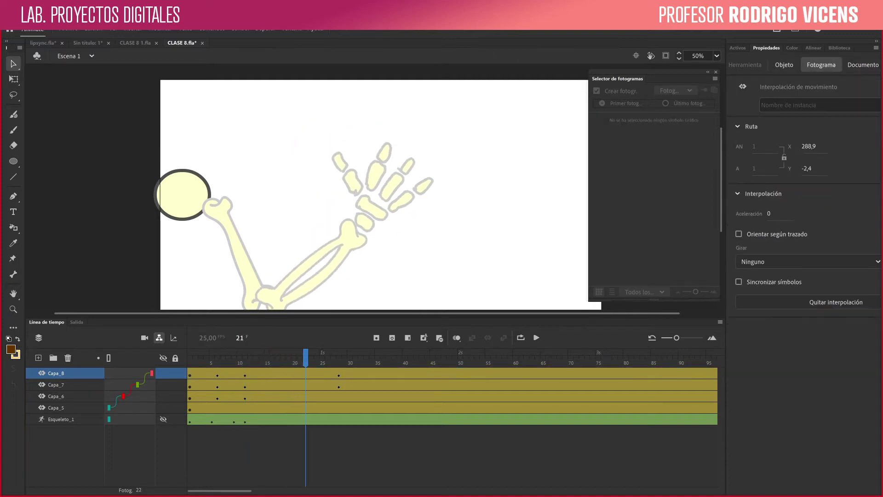
key(comma)
key(comma)
key(comma)
key(comma)
key(comma)
key(comma)
key(comma)
key(comma)
key(comma)
key(comma)
key(comma)
key(comma)
key(comma)
key(comma)
key(comma)
key(comma)
key(comma)
key(comma)
key(comma)
key(comma)
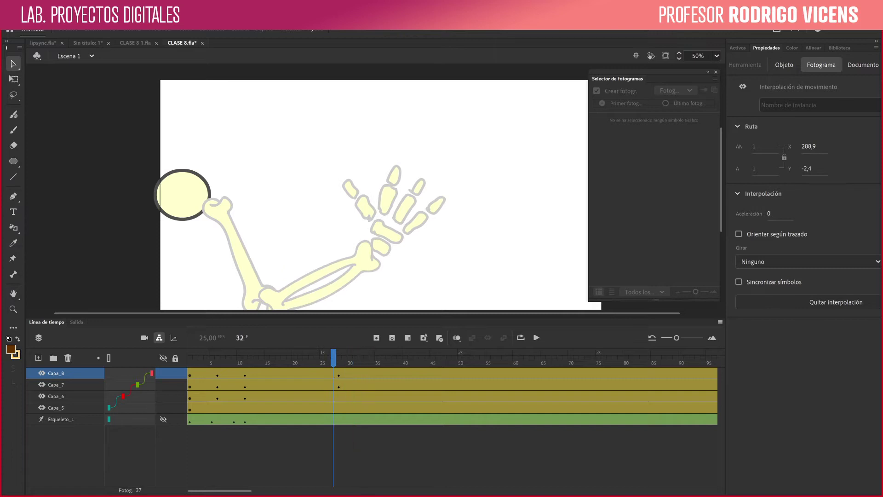
key(comma)
key(comma)
key(comma)
key(comma)
key(comma)
key(comma)
Step: At frame 19, switch the hand symbol to its frame 2 pose with the Frame Picker
key(period)
key(period)
key(period)
key(period)
key(period)
key(period)
key(period)
key(period)
key(period)
key(period)
key(period)
key(period)
key(period)
key(period)
key(period)
key(period)
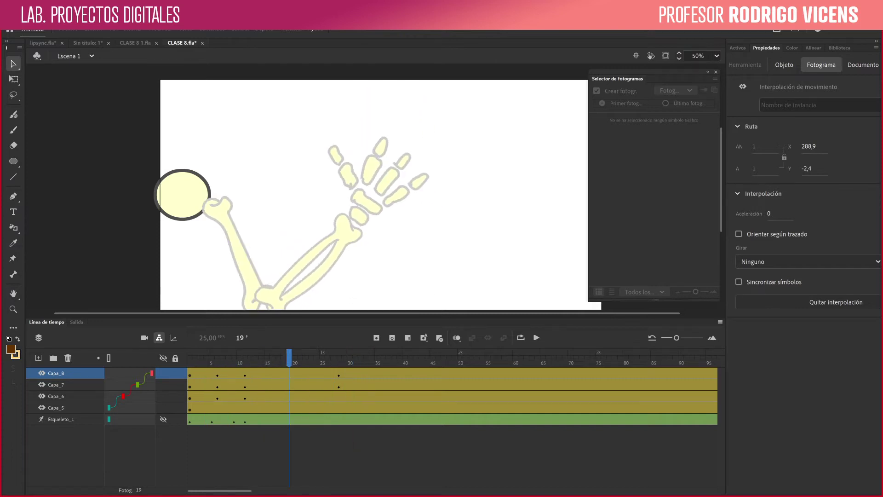
click(372, 171)
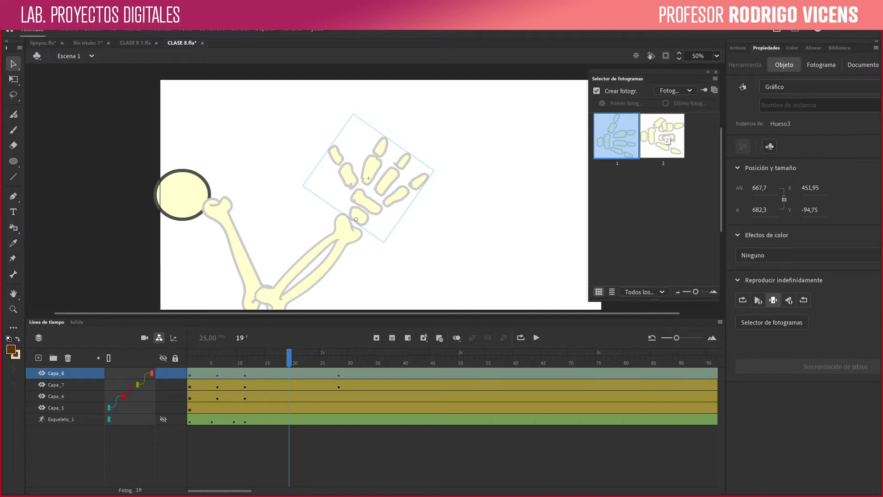
click(663, 133)
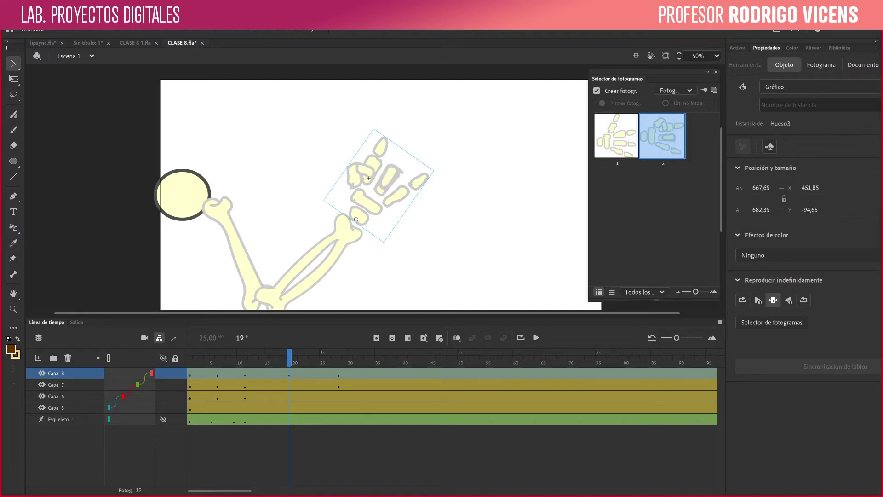
Step: At frame 16, switch the hand symbol to its frame 1 pose with the Frame Picker
key(comma)
key(comma)
key(comma)
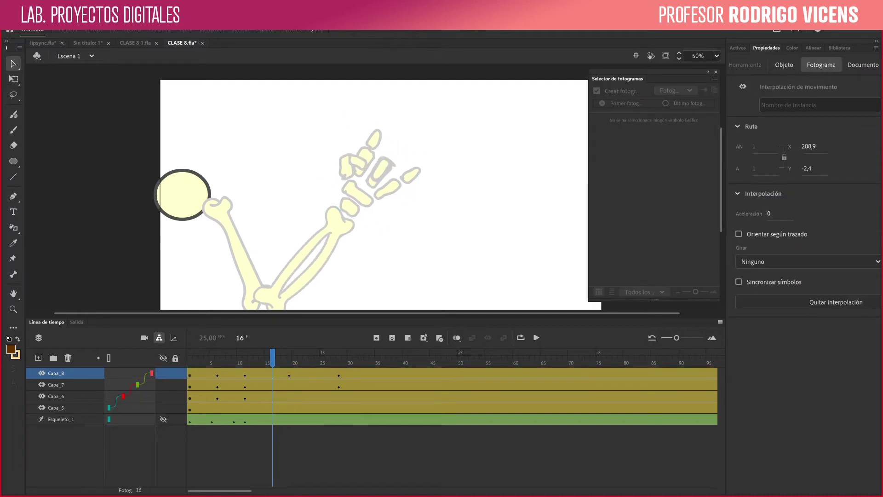
click(359, 194)
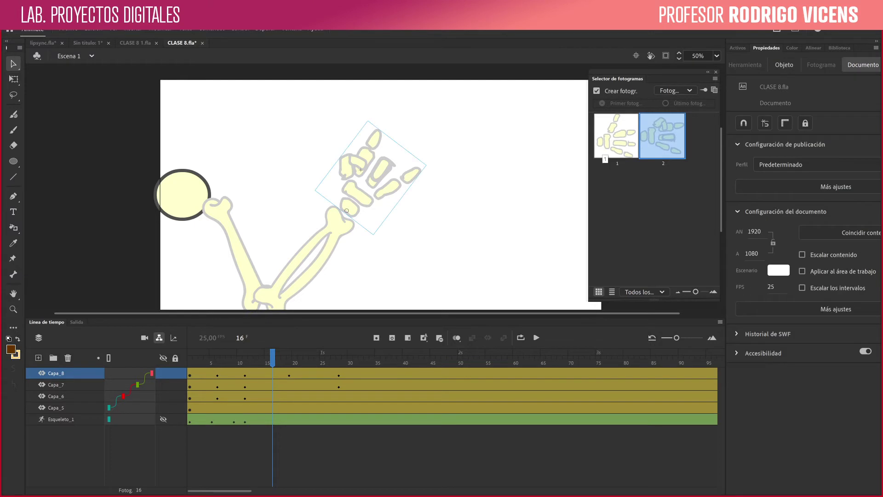
click(604, 150)
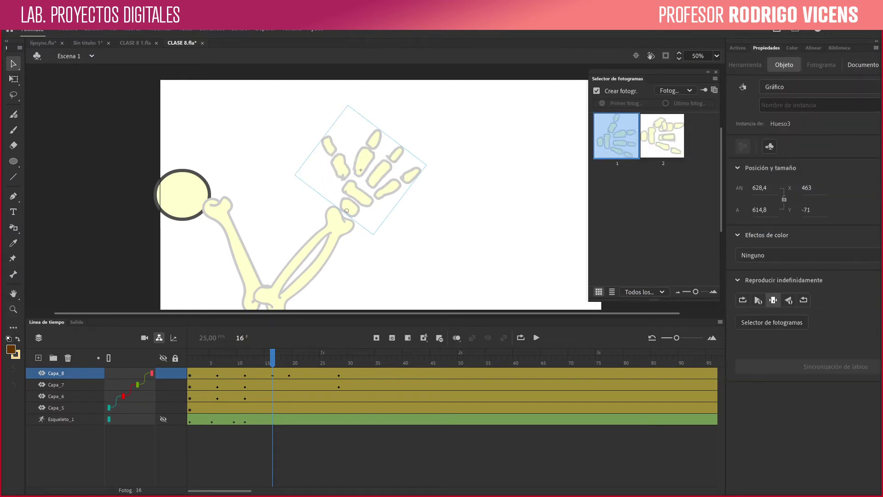
Step: Step and scrub through the timeline to check the arm motion and the hand's pose changes, ending on frame 1
key(ctrl+shift+a)
key(period)
key(period)
key(period)
key(period)
key(period)
key(period)
key(comma)
key(comma)
key(comma)
key(period)
key(period)
key(period)
key(period)
key(period)
key(period)
key(period)
key(period)
key(period)
key(period)
key(period)
key(period)
key(period)
key(period)
key(period)
key(period)
key(period)
key(period)
key(period)
key(comma)
key(comma)
key(comma)
key(comma)
key(comma)
key(comma)
key(comma)
key(comma)
key(comma)
key(comma)
key(comma)
key(comma)
key(comma)
key(comma)
key(comma)
key(comma)
key(comma)
key(comma)
key(comma)
key(comma)
key(period)
key(period)
key(period)
key(period)
key(period)
key(period)
key(period)
key(period)
key(period)
key(period)
key(period)
key(period)
key(period)
key(period)
key(period)
key(period)
key(period)
key(period)
key(period)
key(period)
key(comma)
key(comma)
key(comma)
key(comma)
key(comma)
key(comma)
key(comma)
key(comma)
key(comma)
key(comma)
key(comma)
key(comma)
key(comma)
key(comma)
key(comma)
key(comma)
key(comma)
key(comma)
key(comma)
key(comma)
key(comma)
key(comma)
key(comma)
key(comma)
key(comma)
key(comma)
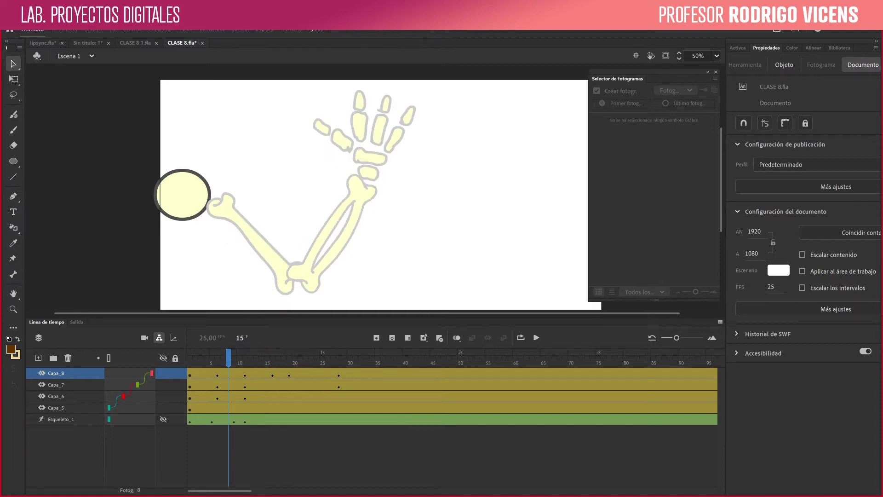
key(period)
key(period)
key(period)
key(period)
key(period)
key(period)
key(period)
key(period)
key(period)
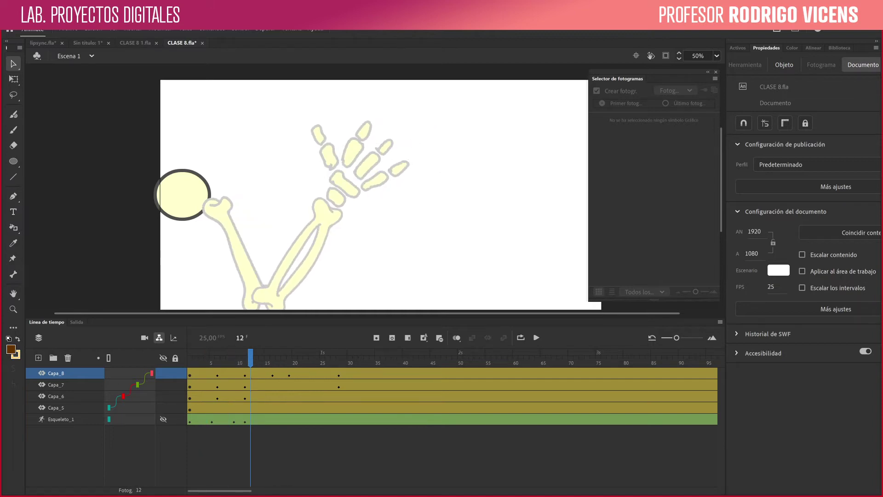
key(period)
key(period)
key(period)
key(period)
key(period)
key(period)
key(period)
key(period)
drag(294, 357, 189, 357)
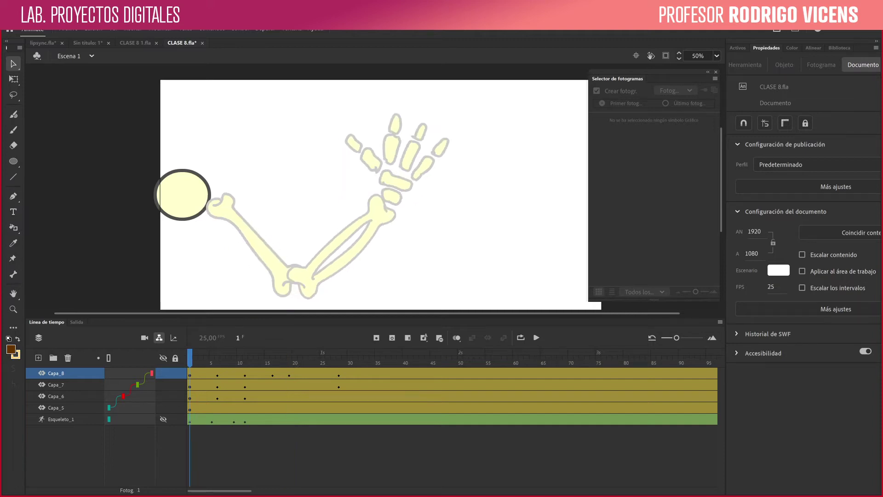
Step: Remove the motion tweens from layers Capa_8, Capa_7, Capa_6 and Capa_5
drag(482, 358, 432, 396)
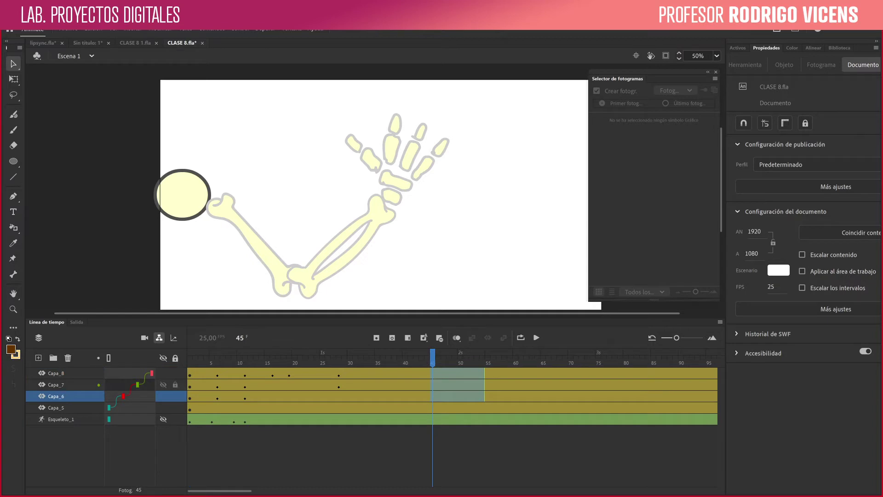
click(64, 374)
shift+click(65, 408)
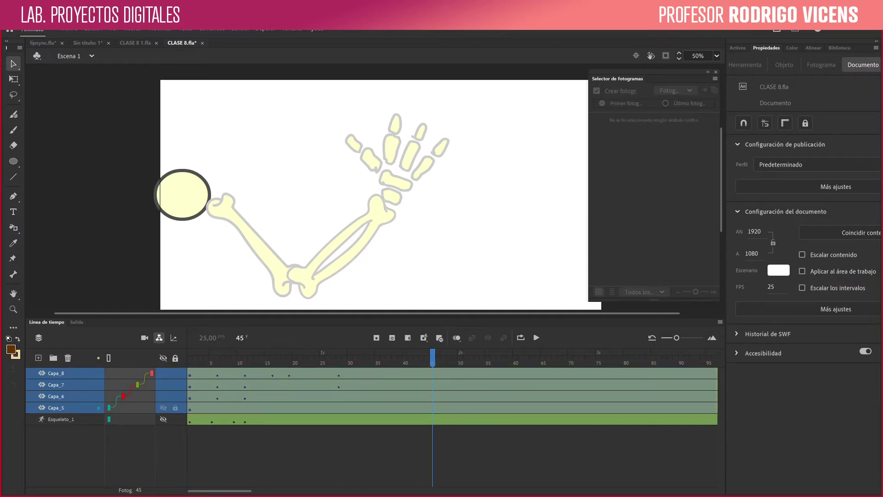
right_click(281, 374)
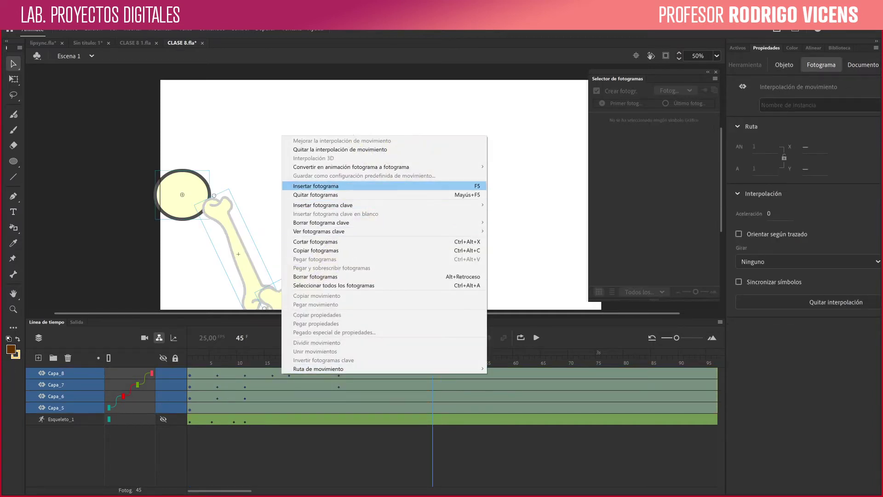
click(341, 149)
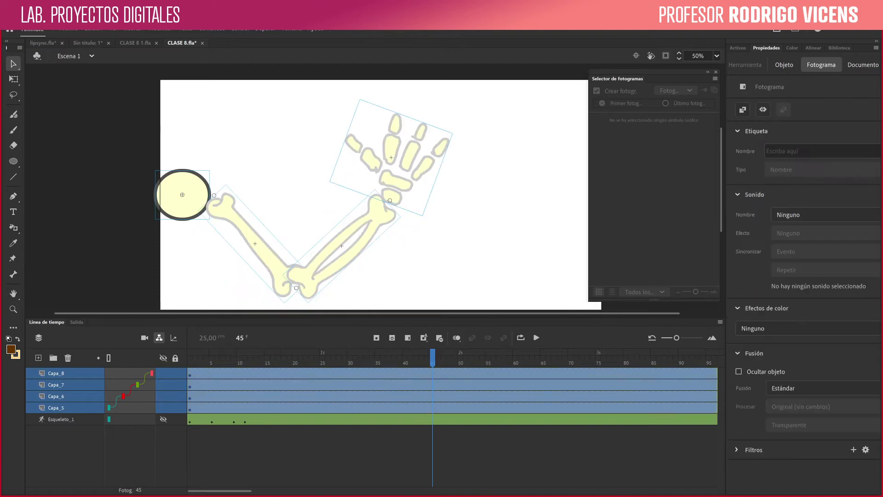
Step: Delete the armature layer Esqueleto_1 from the timeline
click(276, 451)
click(261, 419)
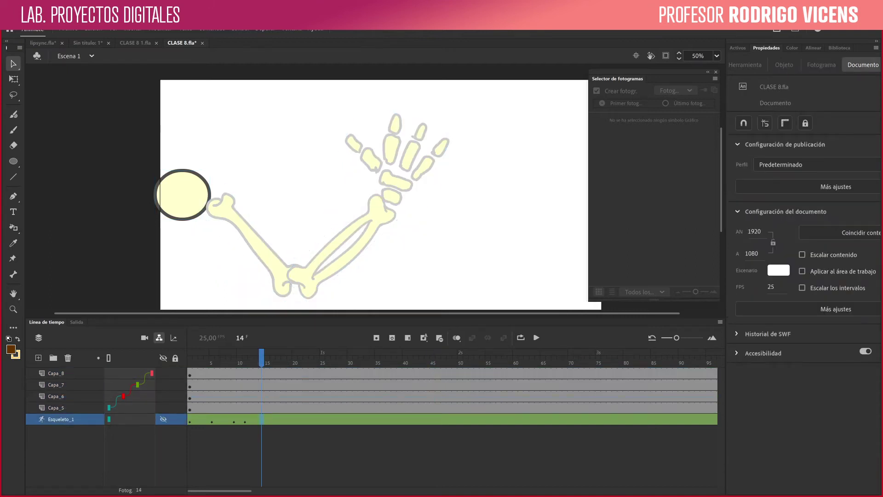
click(67, 358)
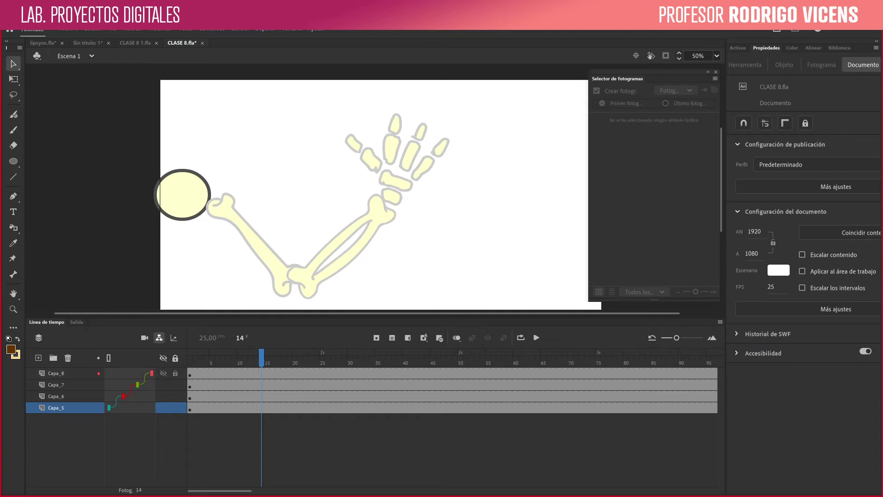
Step: Rotate the upper arm bone counterclockwise about the shoulder with Free Transform until it lies horizontally
click(56, 373)
click(391, 156)
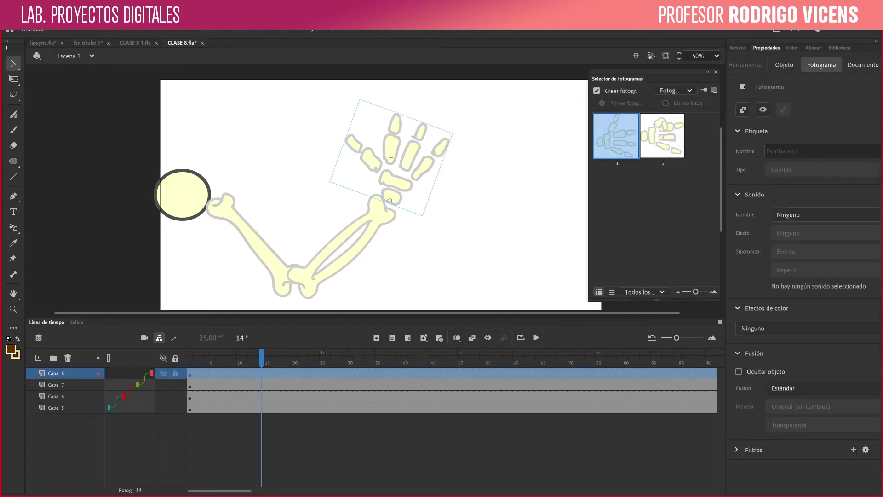
click(254, 244)
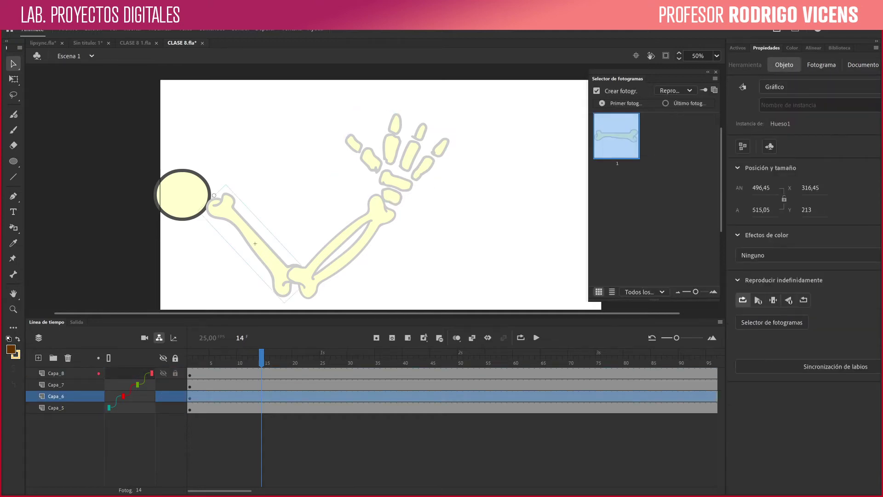
key(w)
key(q)
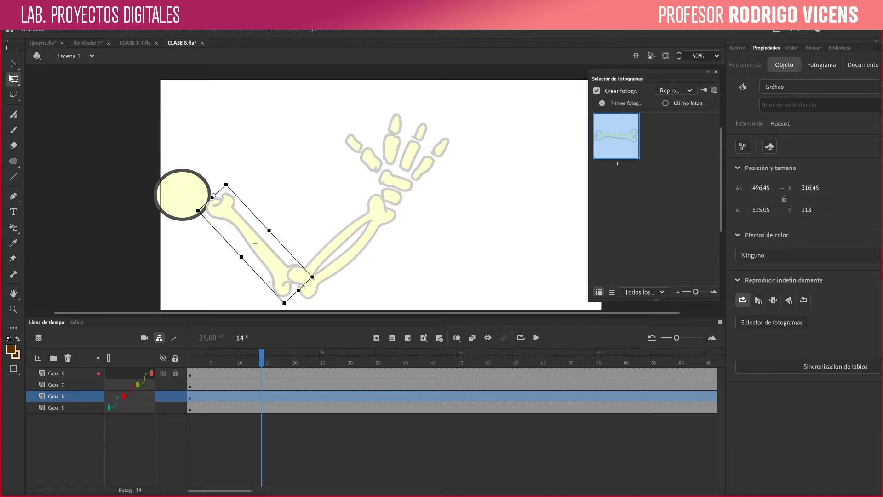
drag(312, 277, 341, 181)
Step: Rotate the forearm about the elbow and the hand about the wrist so the arm extends in a straight horizontal line
click(352, 141)
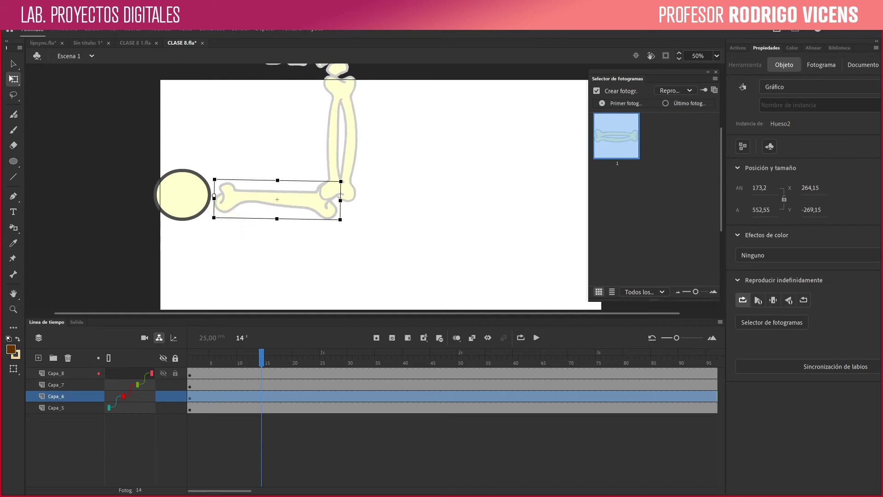
click(348, 168)
drag(359, 75, 463, 222)
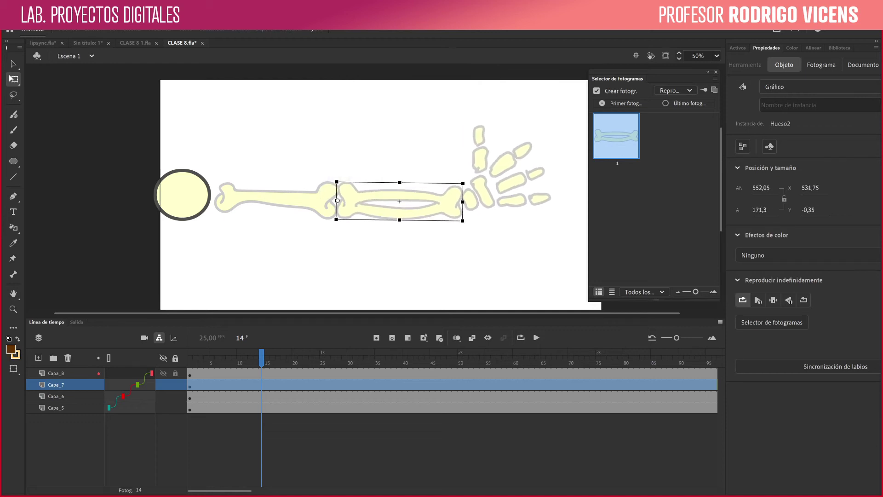
click(481, 192)
drag(558, 197, 556, 226)
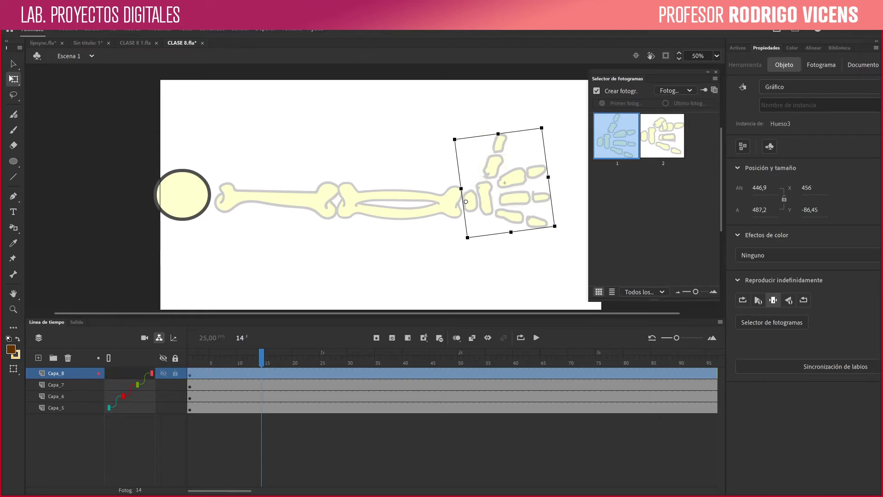
Step: Try unlinking layer Capa_6 from its parent, and set Capa_5 as its parent again
right_click(142, 373)
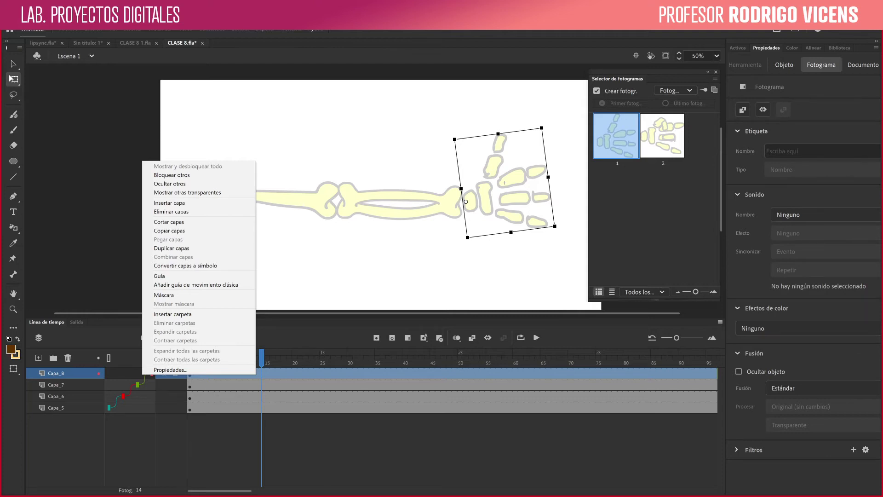
click(135, 430)
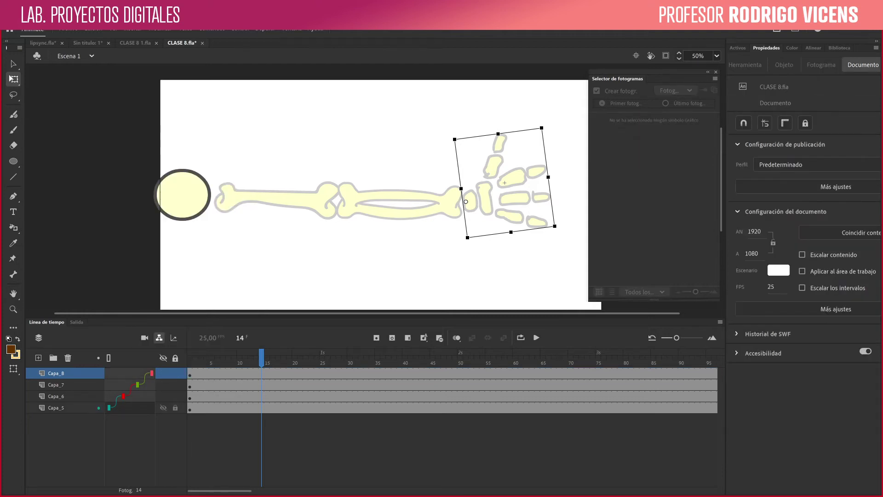
drag(109, 408, 123, 396)
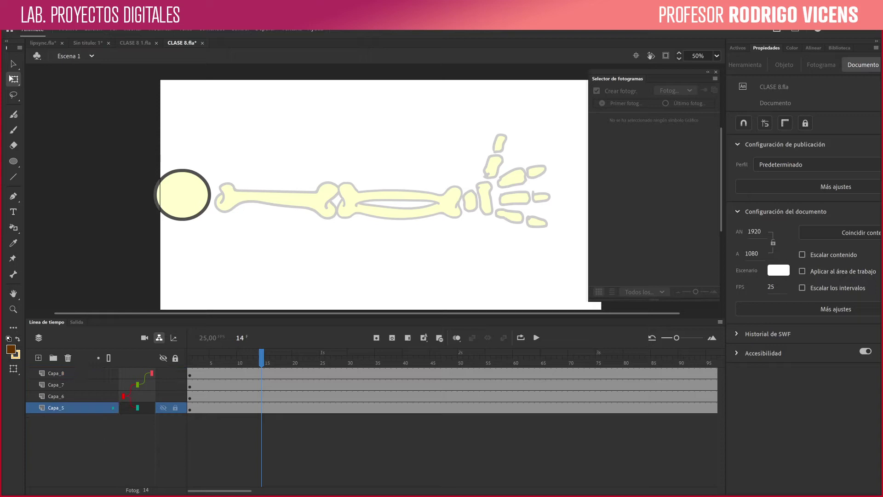
right_click(135, 407)
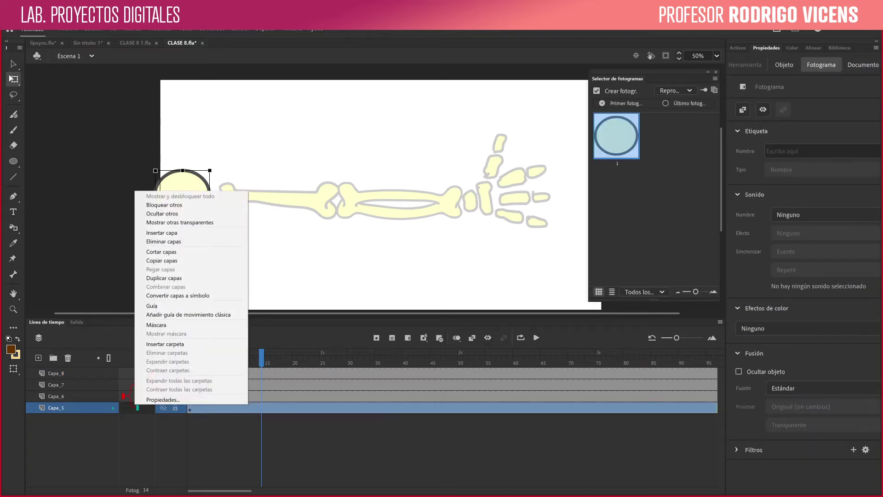
click(136, 408)
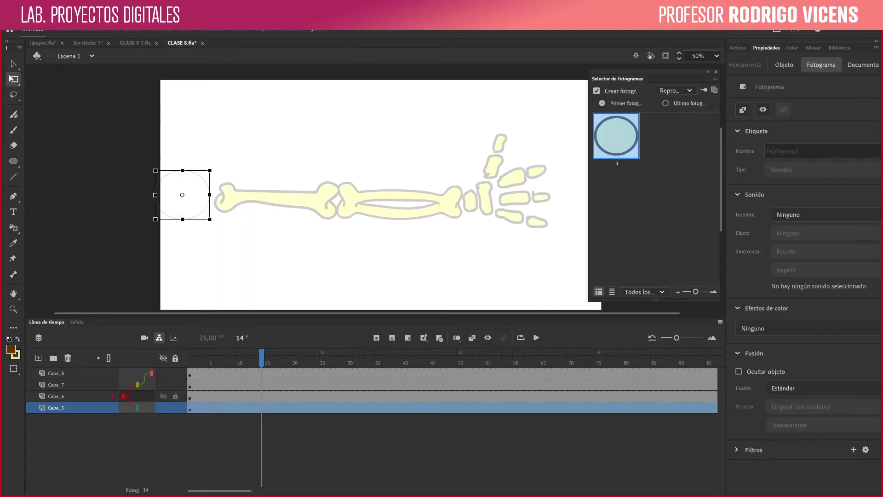
click(137, 408)
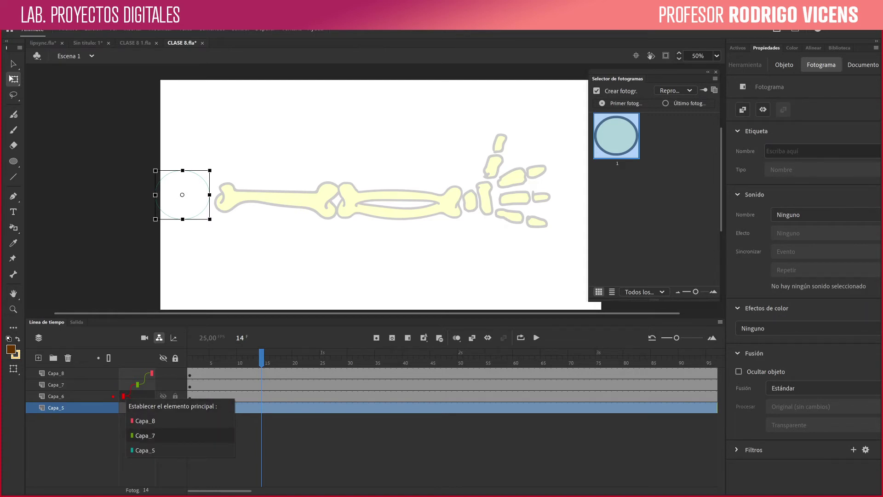
click(143, 450)
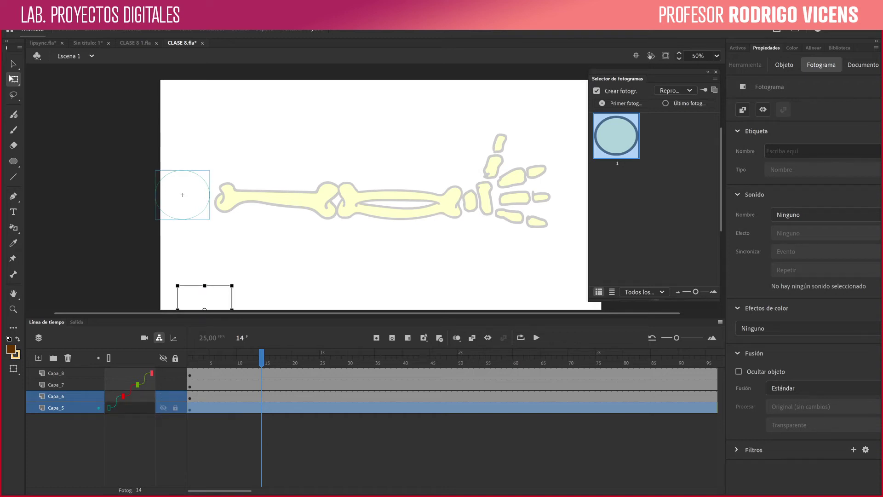
click(129, 409)
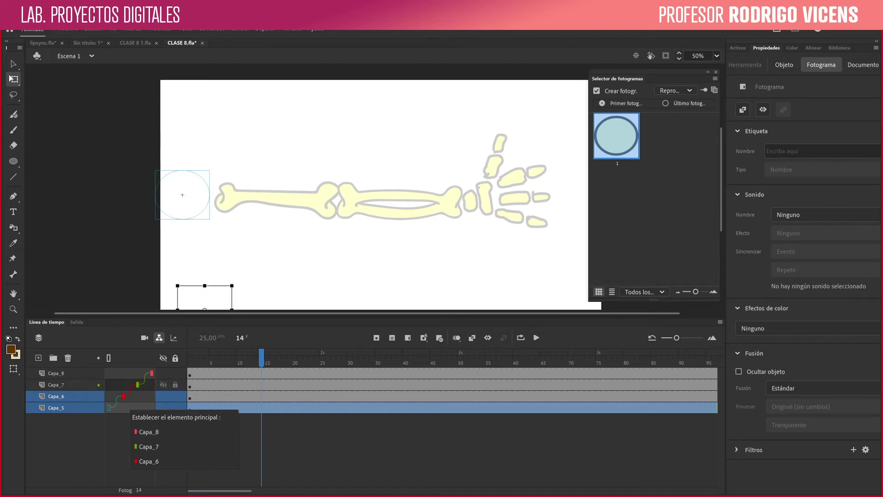
key(Escape)
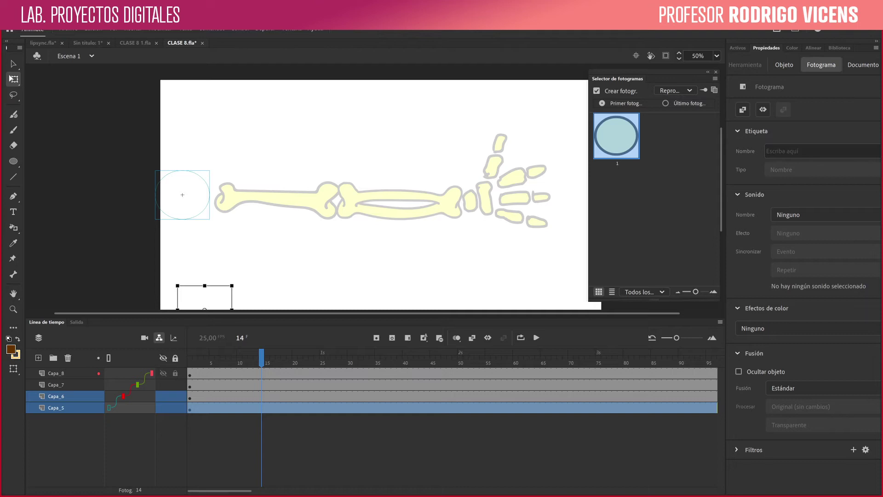
right_click(151, 373)
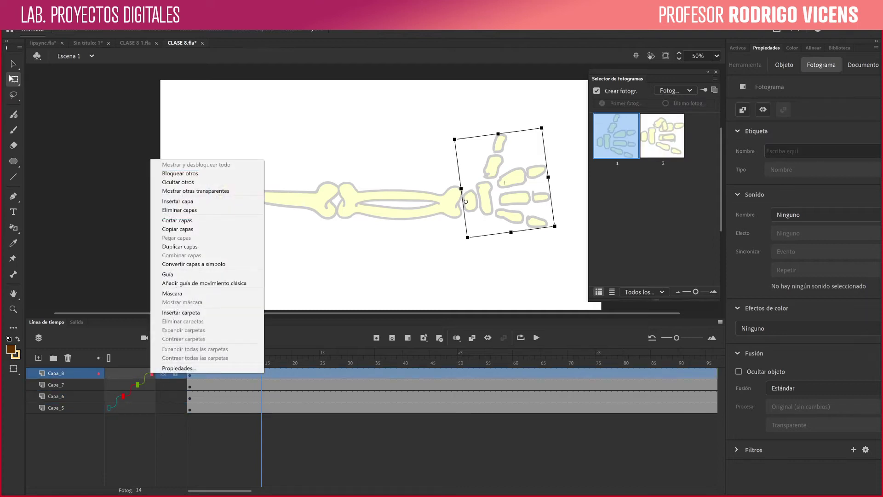
click(151, 373)
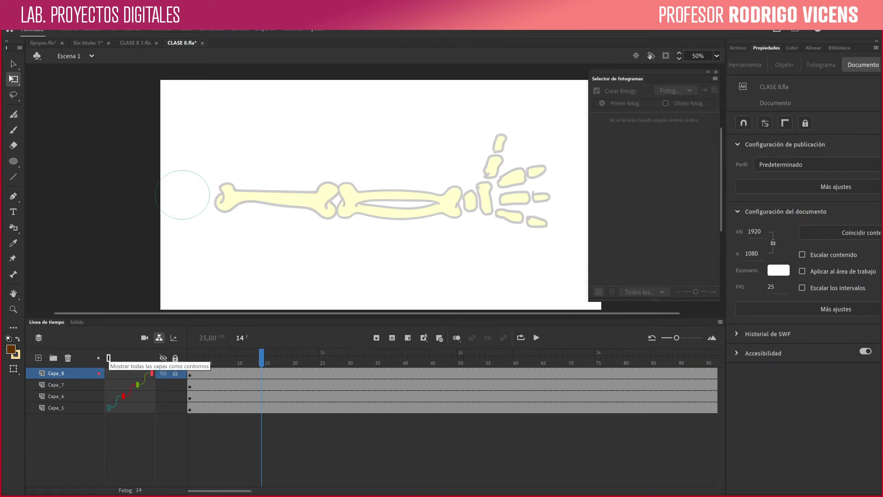
Step: Switch all layers from outlines back to full display and turn off the layer parenting view
click(108, 358)
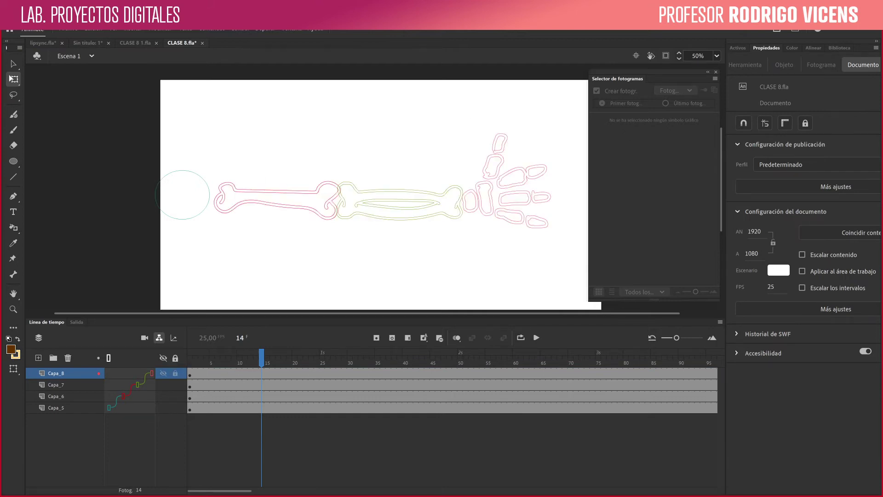
click(108, 357)
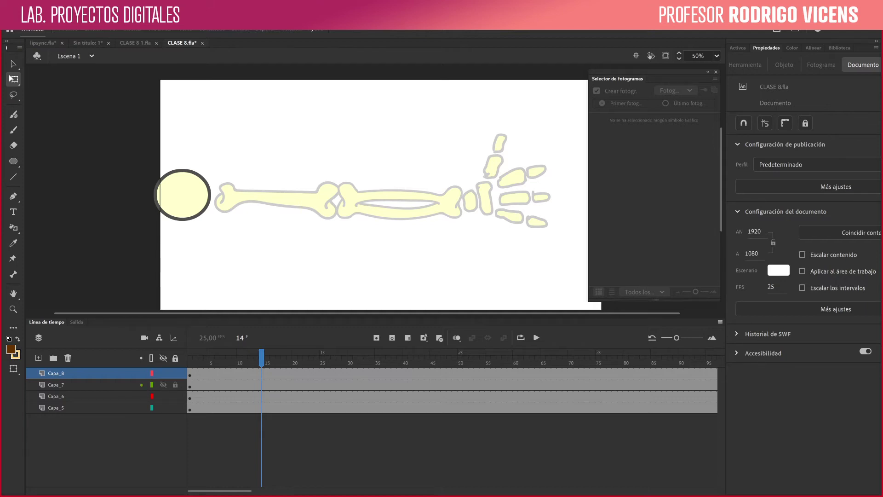
Step: Select the clavicle circle and add the Bind tool (Herramienta Vincular) to the toolbar directly after the Bone tool
click(182, 195)
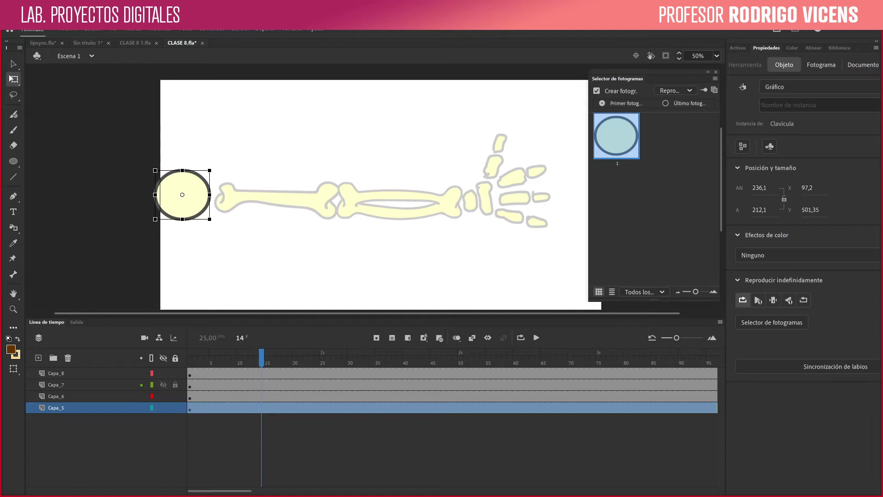
click(13, 327)
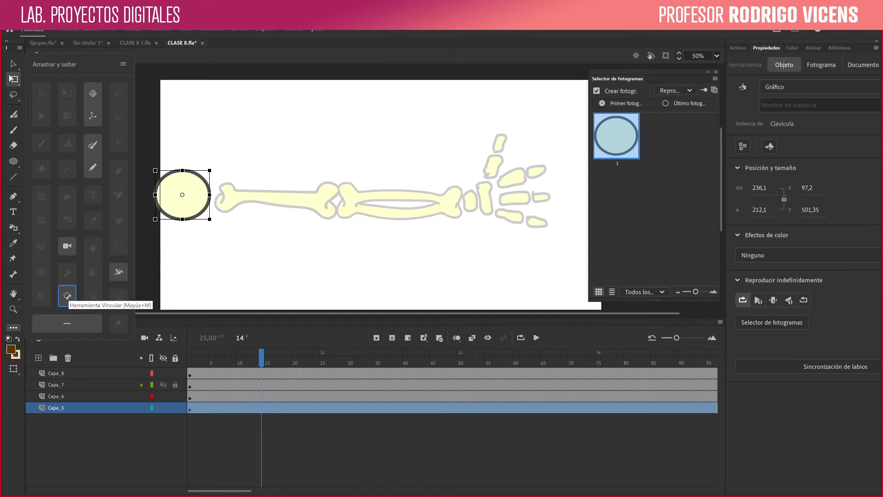
key(m)
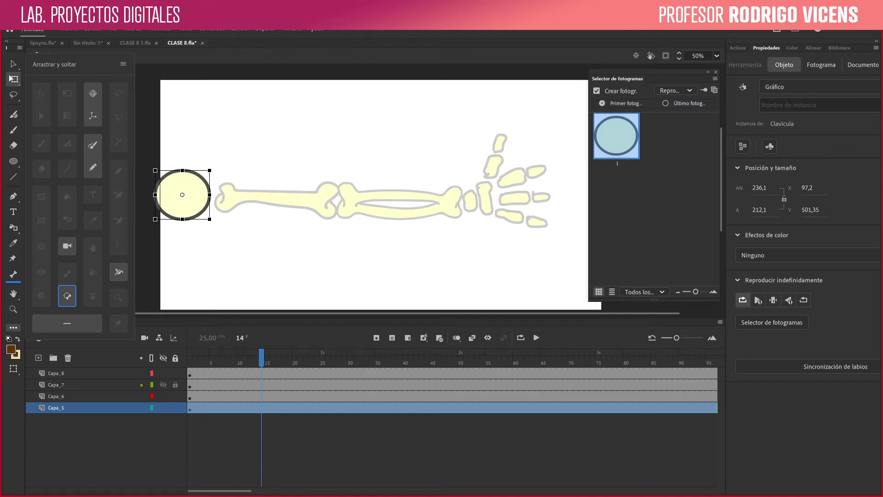
drag(67, 296, 14, 290)
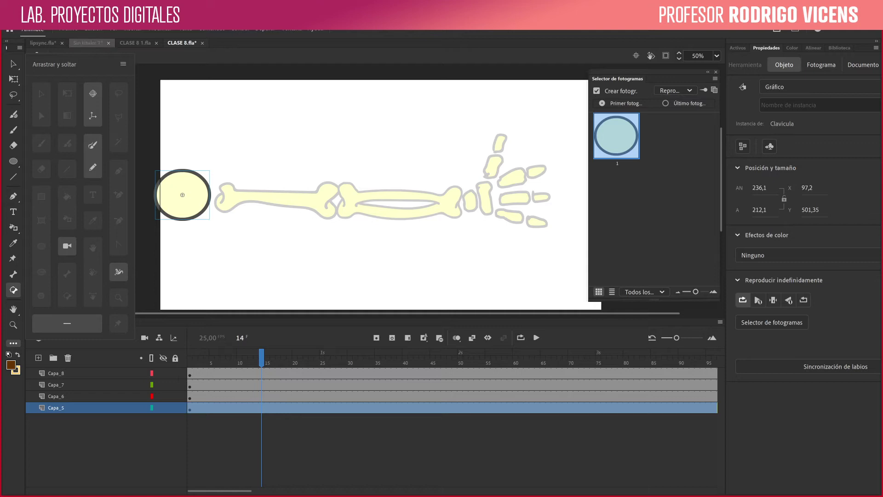
Step: Close the tool palette, place the upper-arm bone's transformation point at its shoulder end, and select the clavicle circle
click(294, 267)
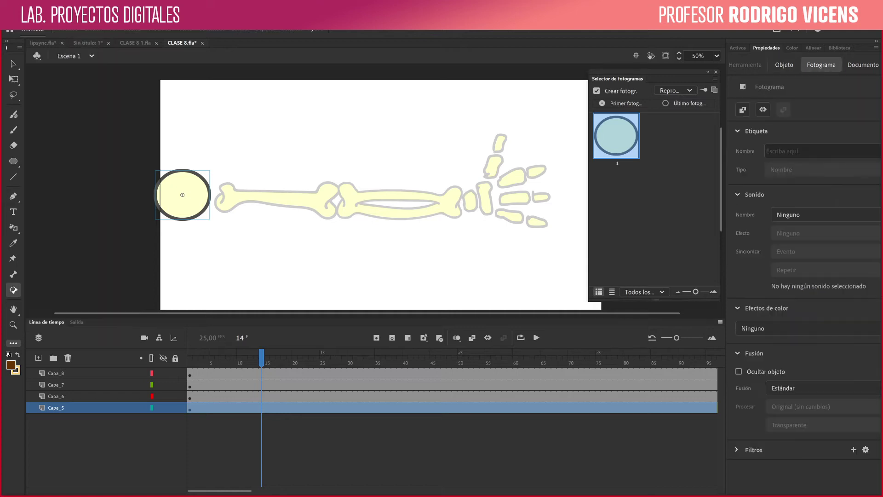
key(v)
click(285, 199)
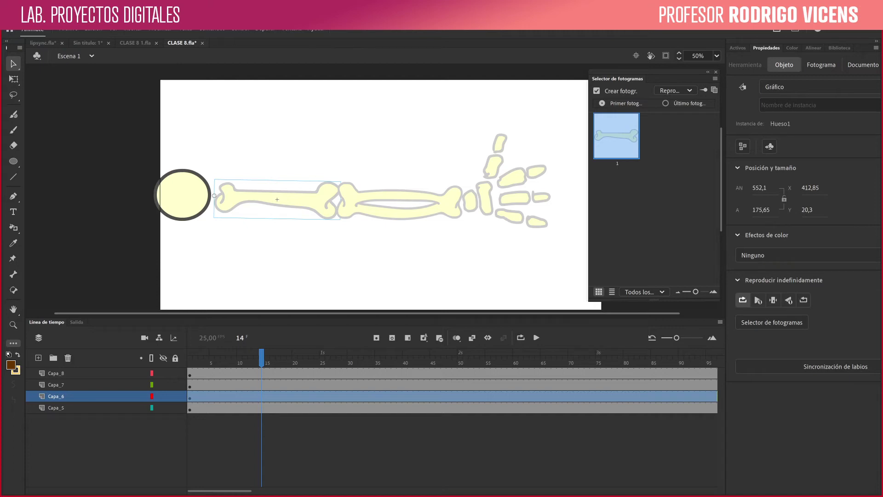
key(q)
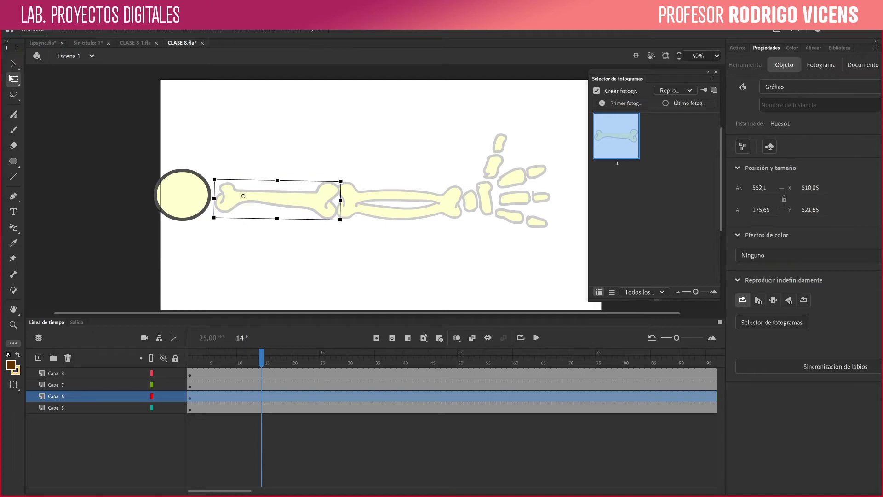
drag(283, 195, 215, 198)
click(395, 195)
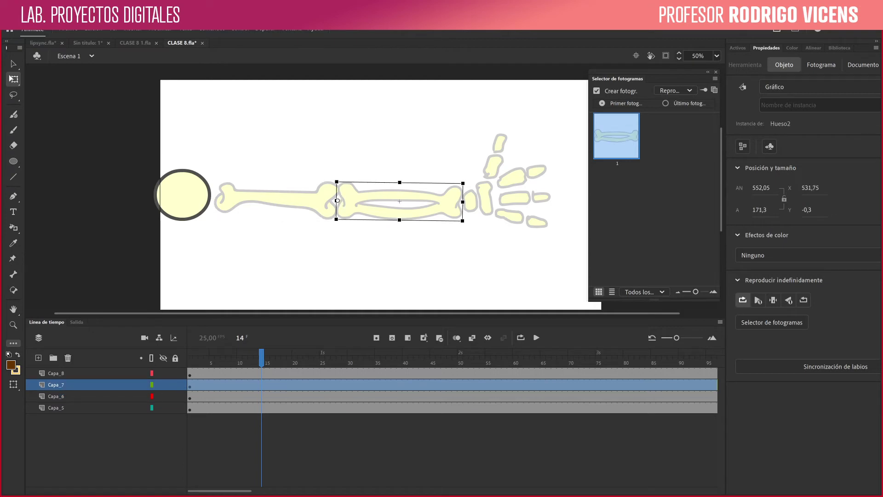
click(182, 195)
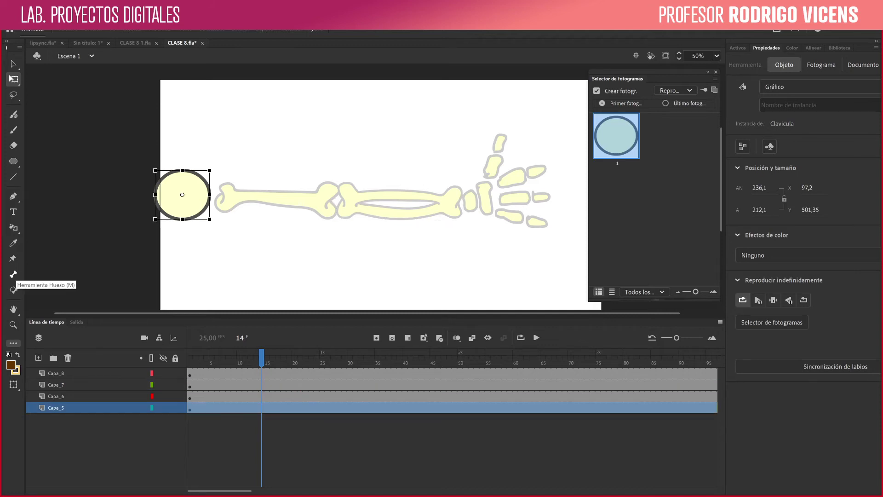
Step: Try to connect the clavicle circle to the upper-arm bone with the Bone tool, and undo it
click(13, 274)
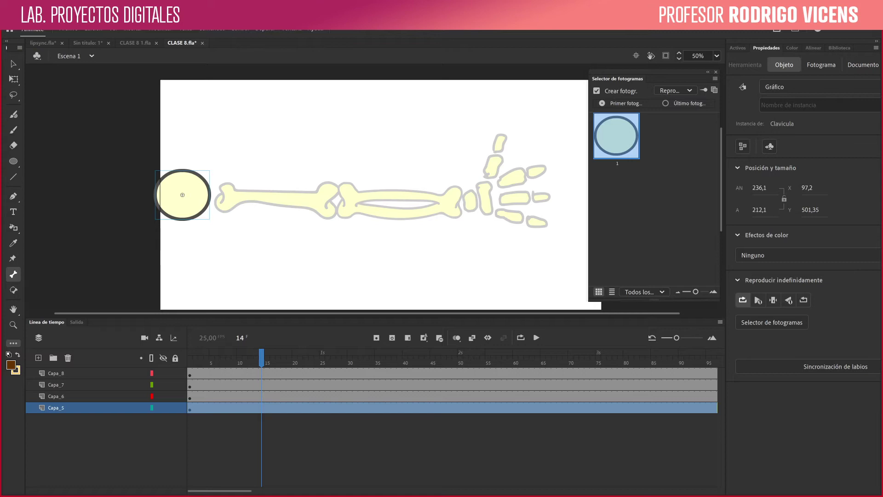
drag(182, 196, 213, 195)
drag(213, 196, 224, 196)
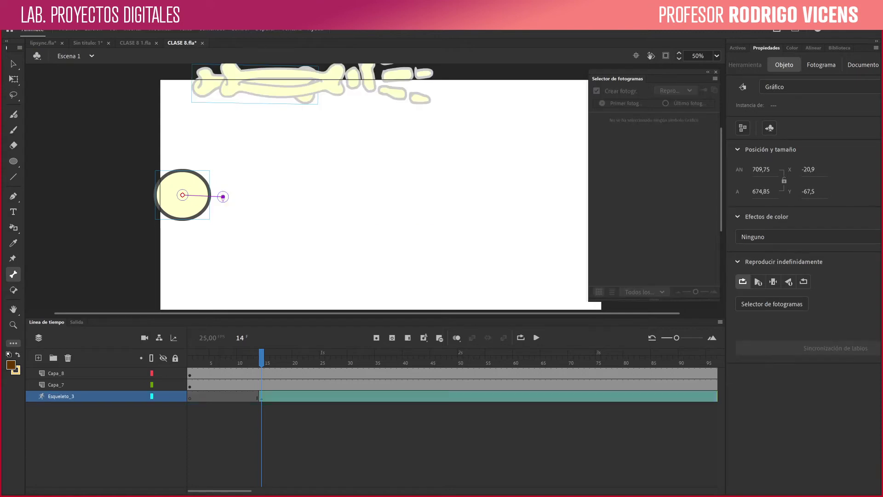
key(ctrl+z)
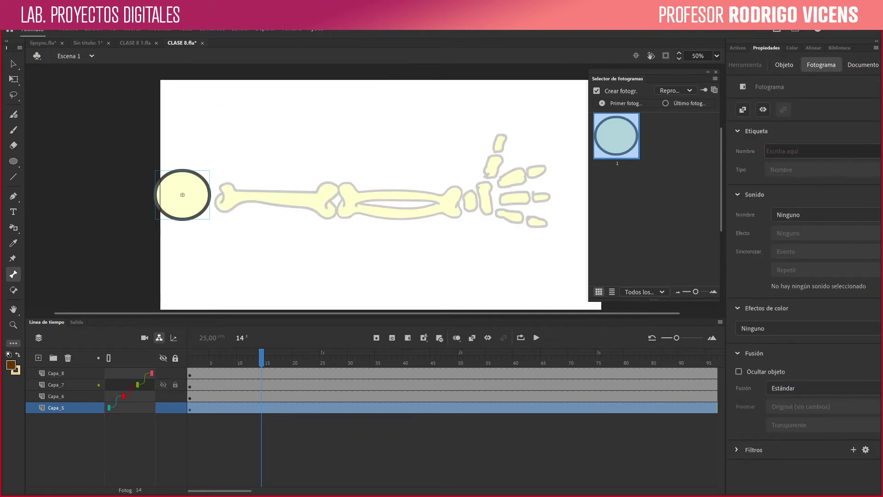
Step: Set Capa_8 as the parent of Capa_7, and try to make Capa_7 the parent of Capa_8
drag(138, 385, 138, 374)
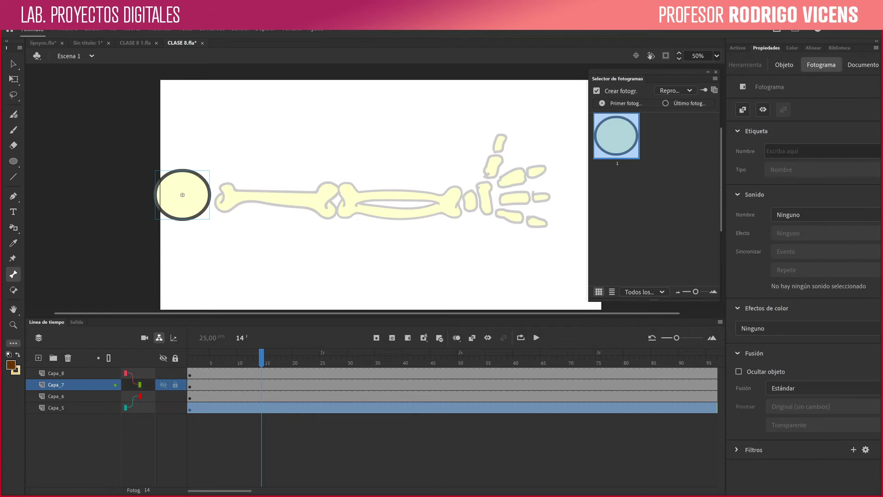
right_click(140, 384)
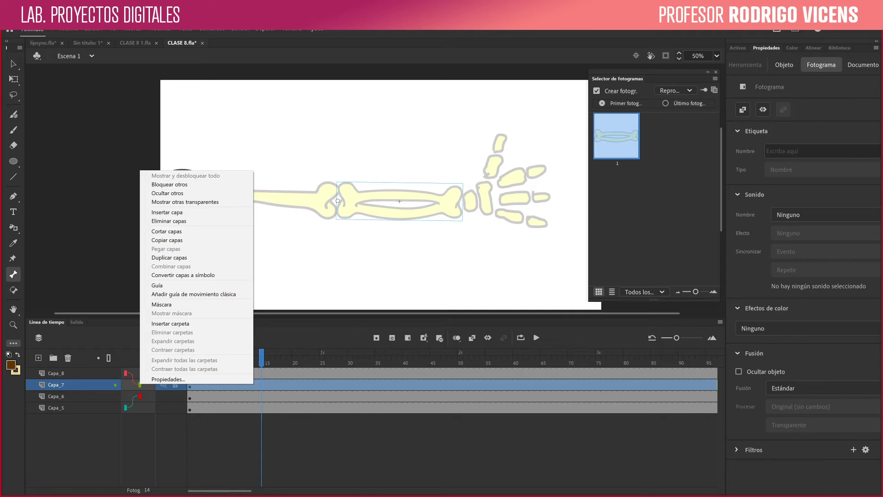
click(137, 385)
click(137, 373)
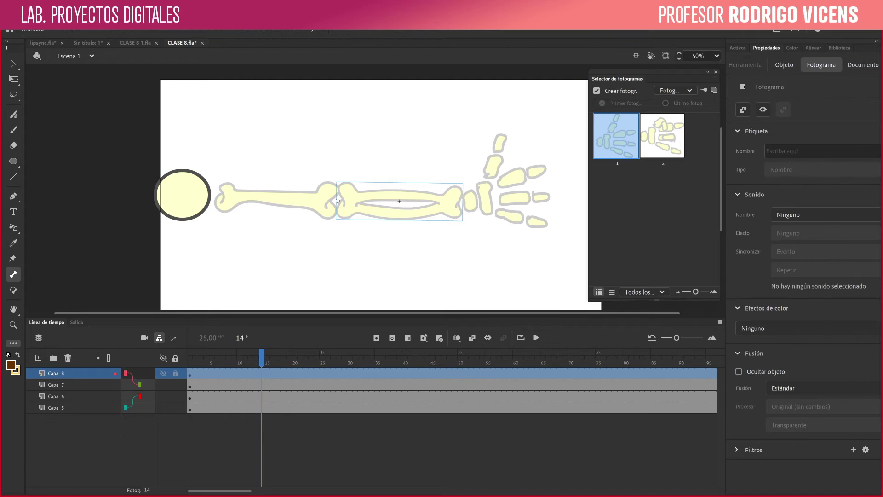
click(510, 193)
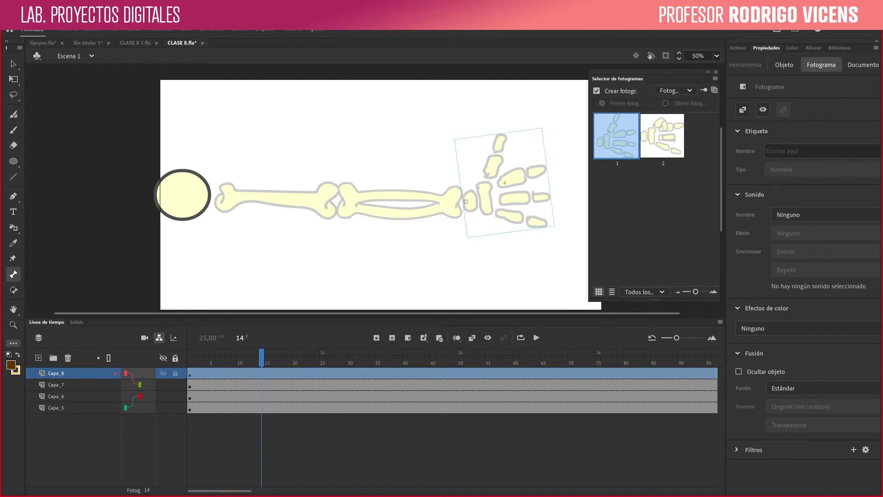
click(129, 373)
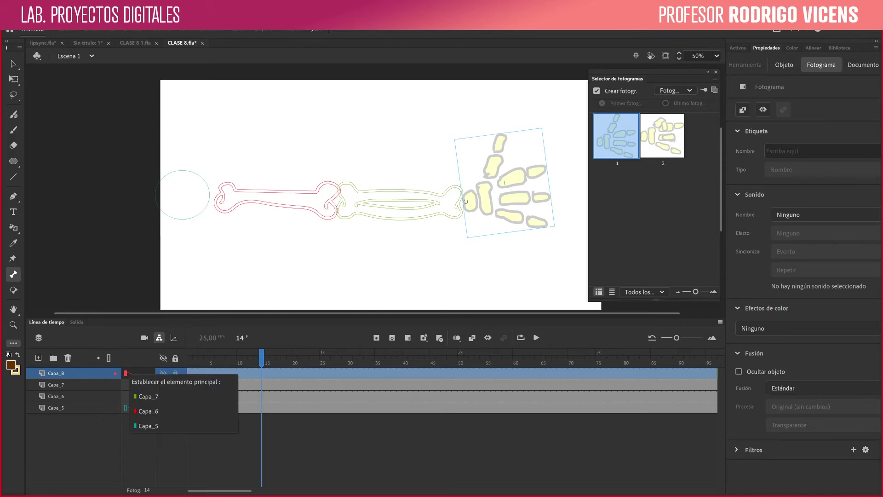
click(146, 396)
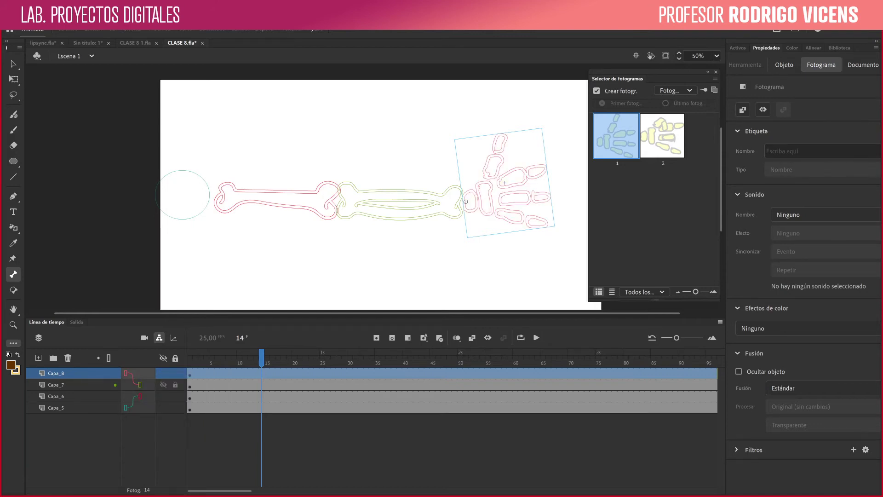
Step: Try to reverse the link between Capa_8 and Capa_7, and set Capa_6 as the parent of Capa_5
right_click(140, 385)
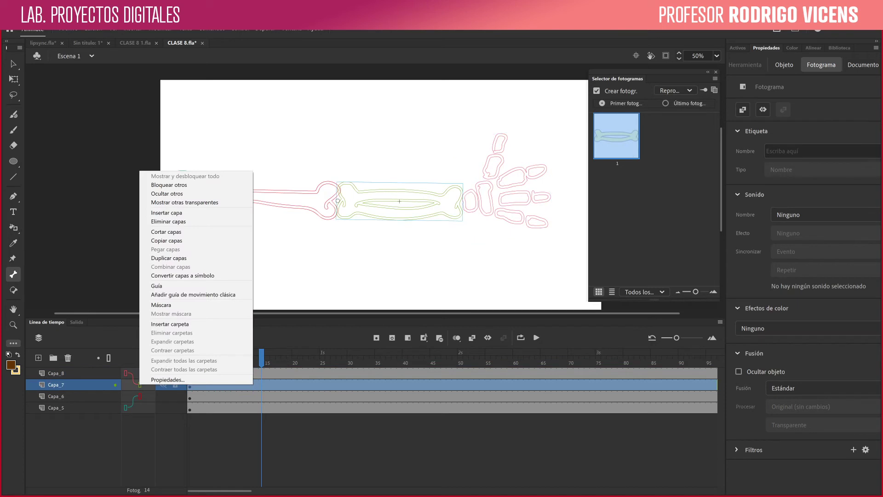
click(126, 373)
click(126, 373)
drag(126, 373, 140, 385)
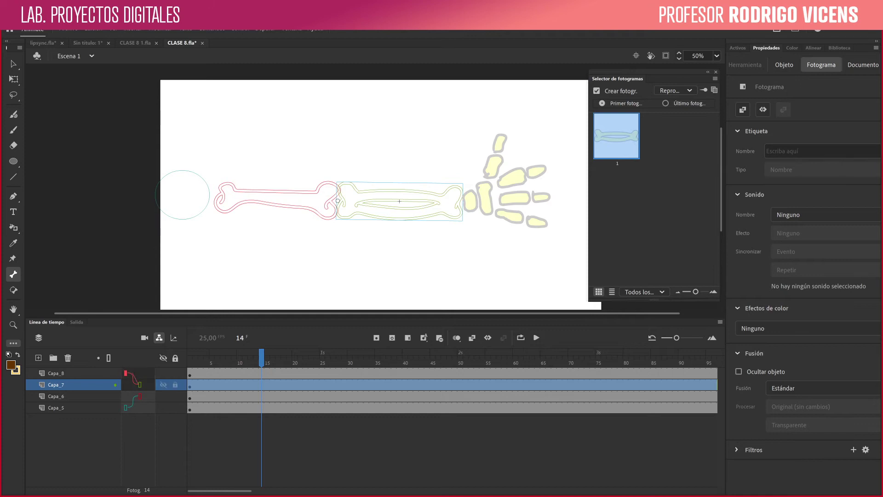
drag(139, 397, 140, 396)
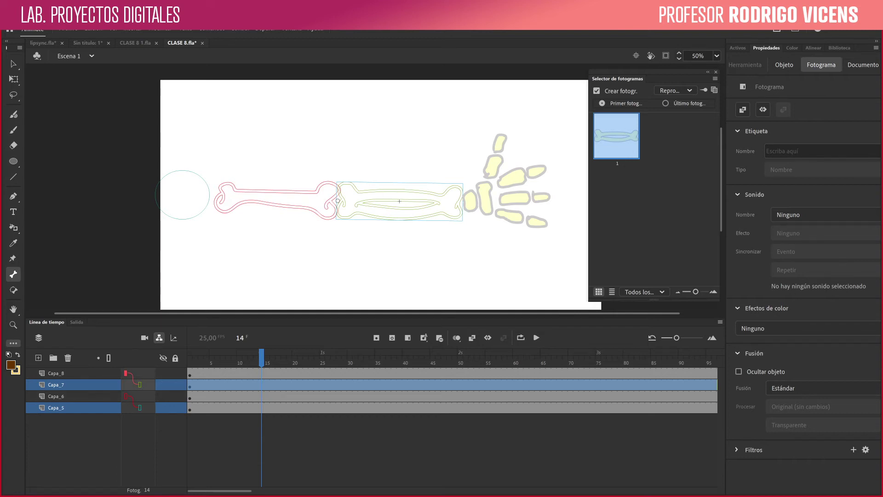
Step: Hide the layer parenting view and switch all layers from outlines back to full display
click(159, 338)
click(152, 373)
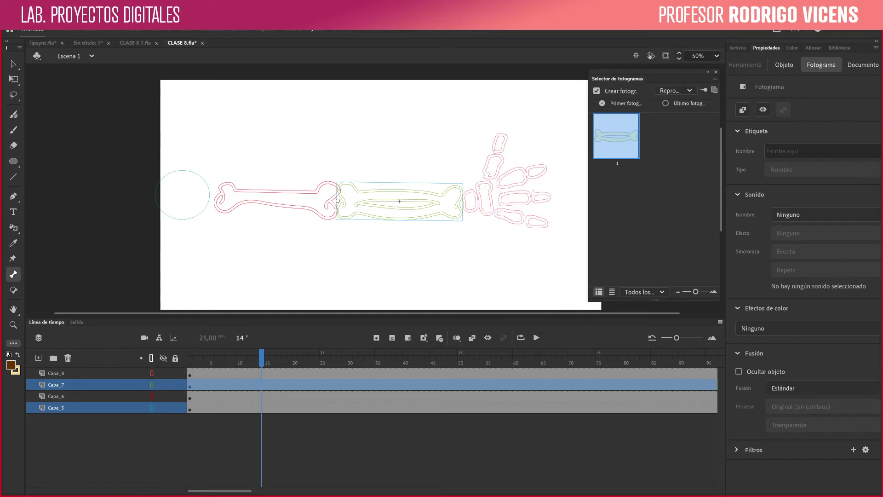
click(152, 358)
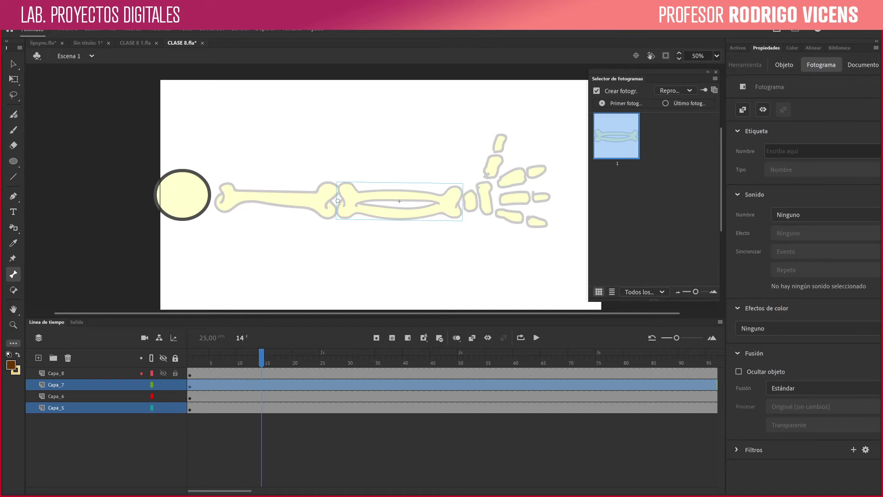
Step: Show the layer parenting view again
click(159, 338)
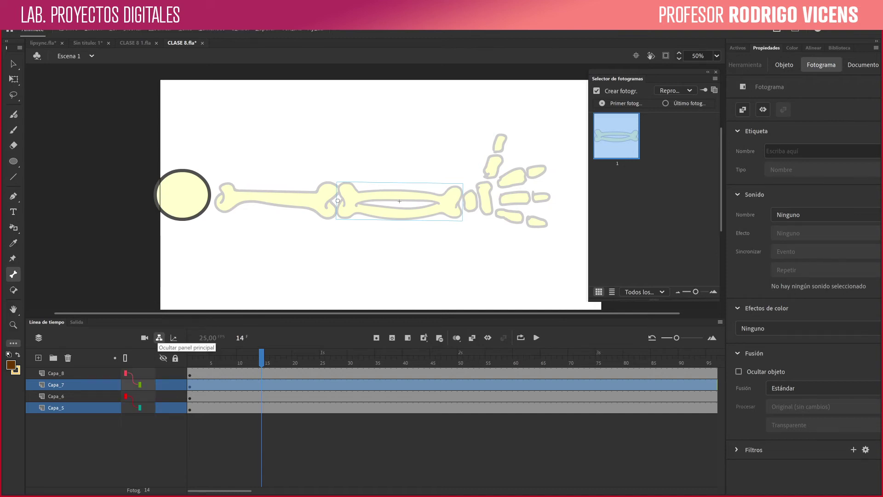
click(160, 338)
click(159, 338)
click(159, 337)
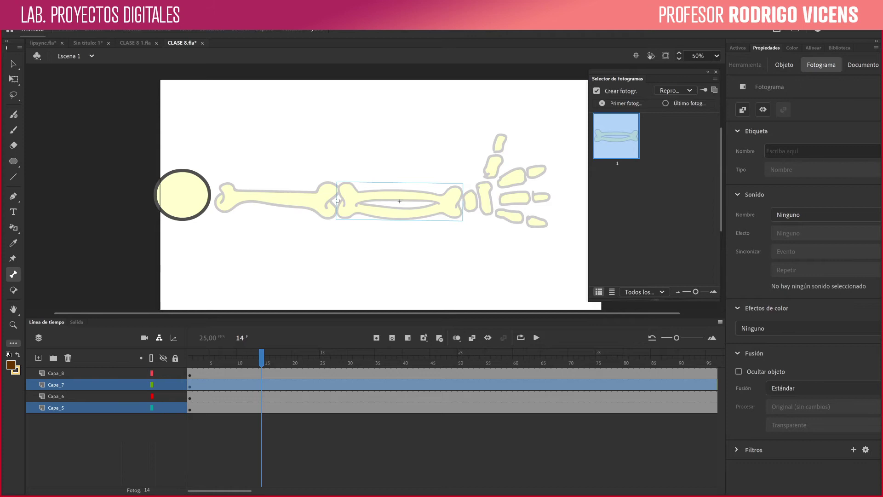
click(159, 338)
click(159, 338)
click(159, 338)
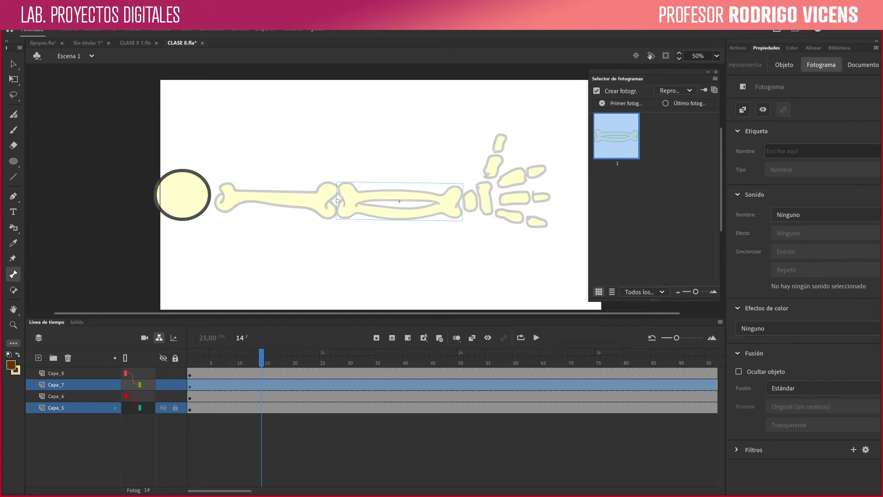
Step: Set Capa_5 as the parent of Capa_6, and look through Capa_5's context options and layer properties without changing them
drag(134, 396, 133, 407)
right_click(131, 408)
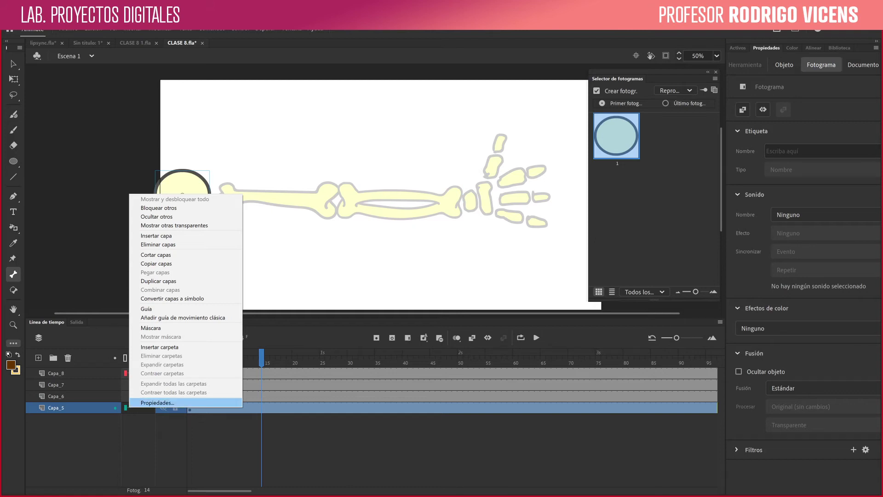
click(157, 402)
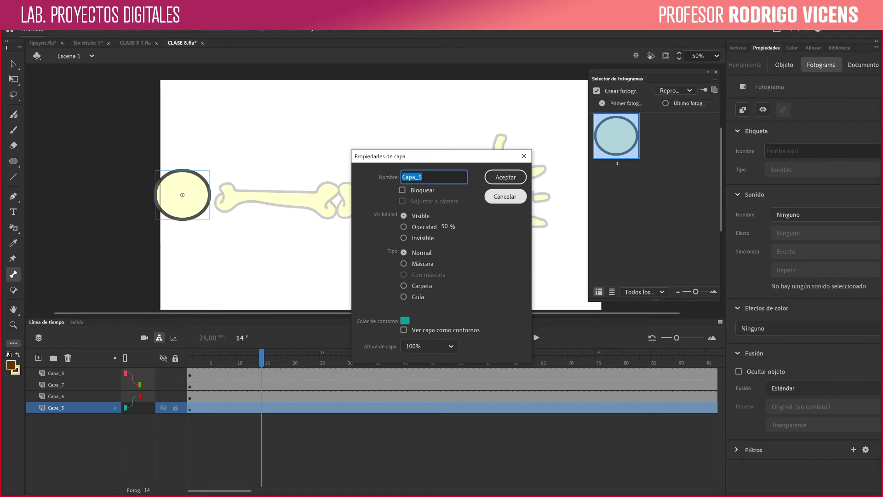
click(523, 156)
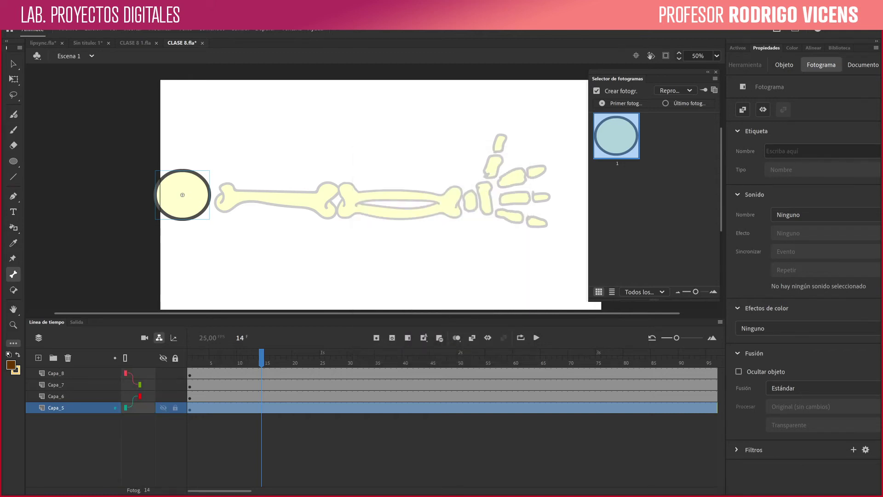
right_click(125, 408)
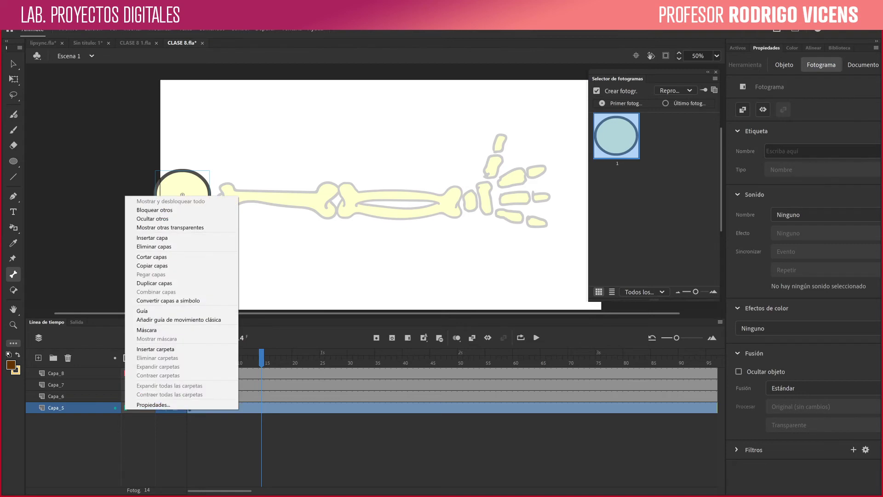
click(202, 441)
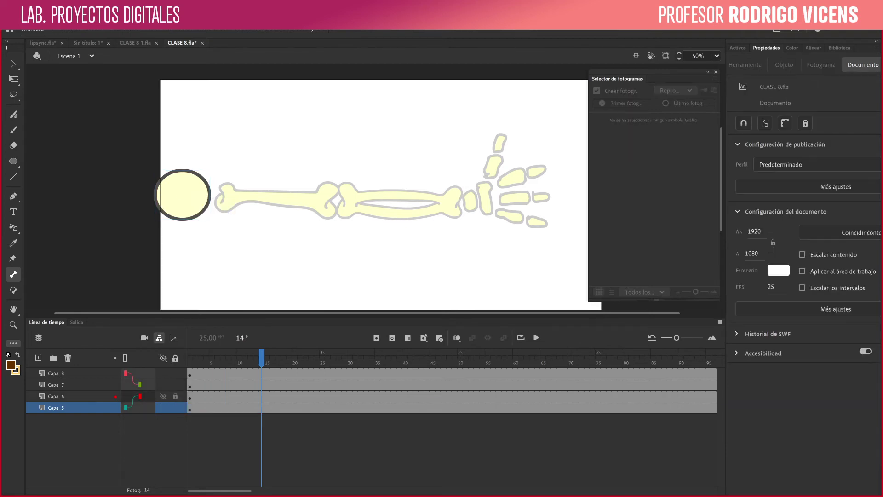
click(127, 406)
click(170, 423)
double_click(115, 408)
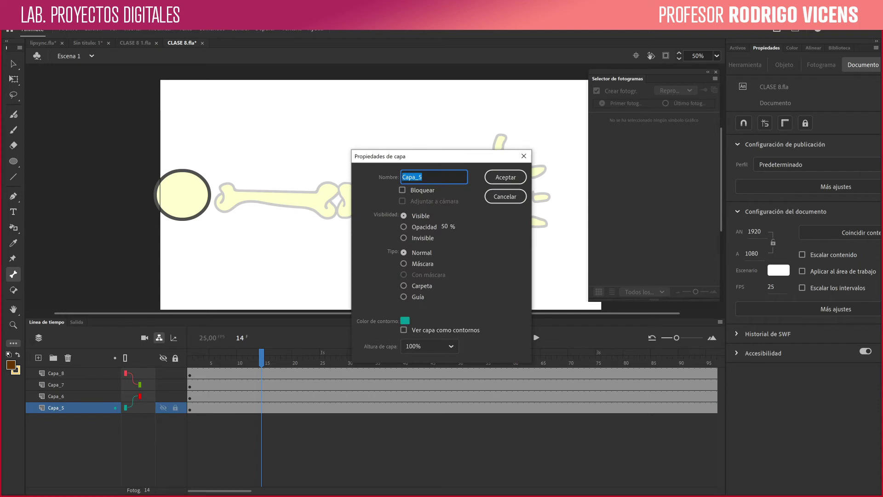
key(Return)
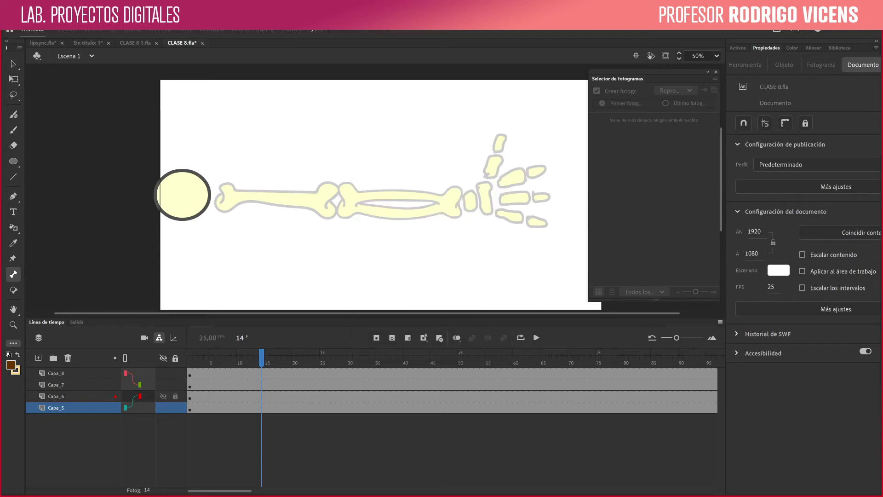
Step: Unlink Capa_6 from Capa_5 and Capa_7 from Capa_8 to remove the remaining layer parenting
drag(140, 397, 136, 409)
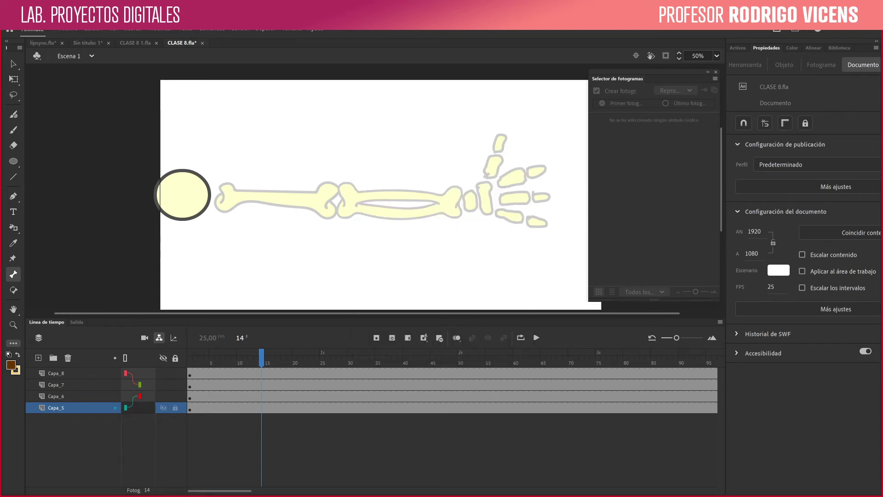
click(139, 396)
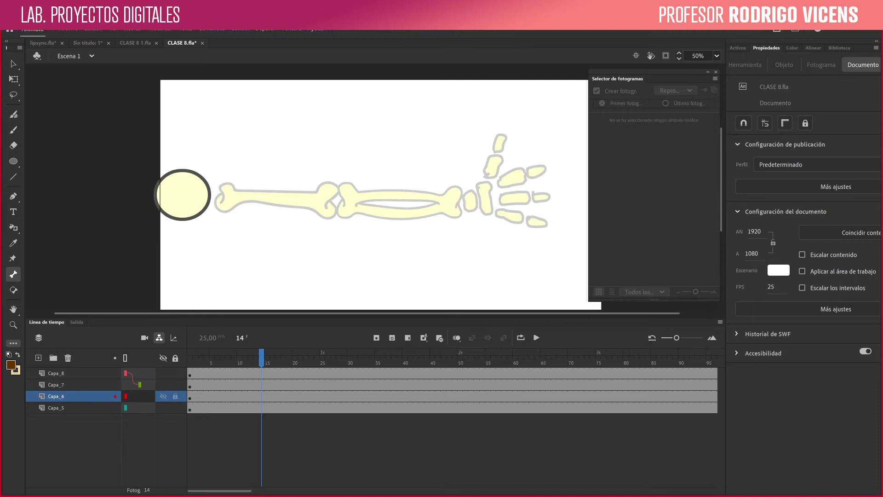
click(139, 384)
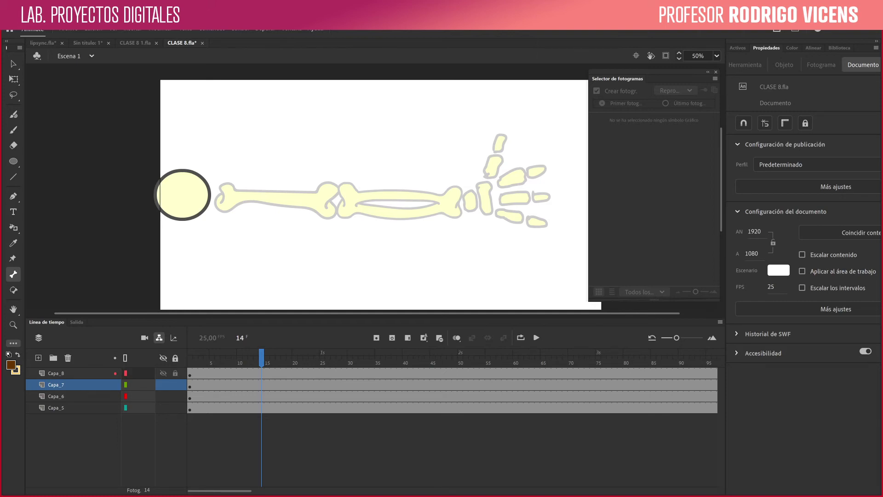
Step: Try setting Capa_7 as the parent of Capa_8, undo that link, and hide the layer parenting view
key(v)
drag(125, 373, 125, 385)
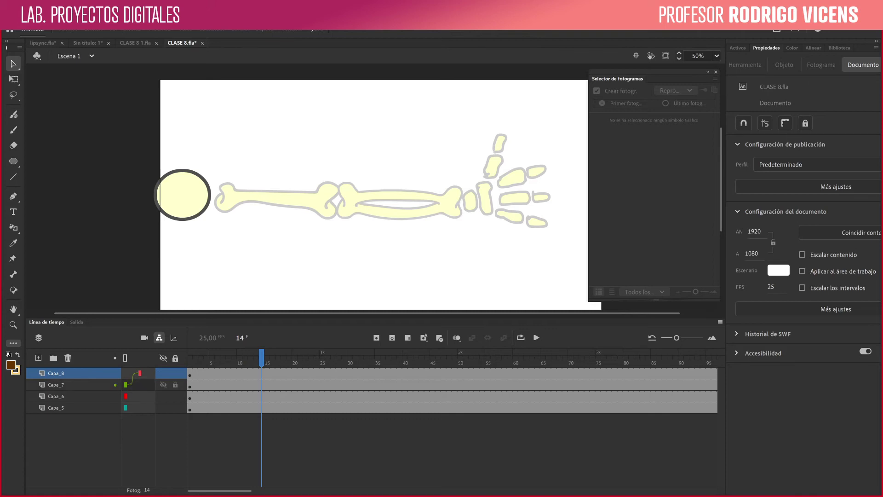
key(ctrl+z)
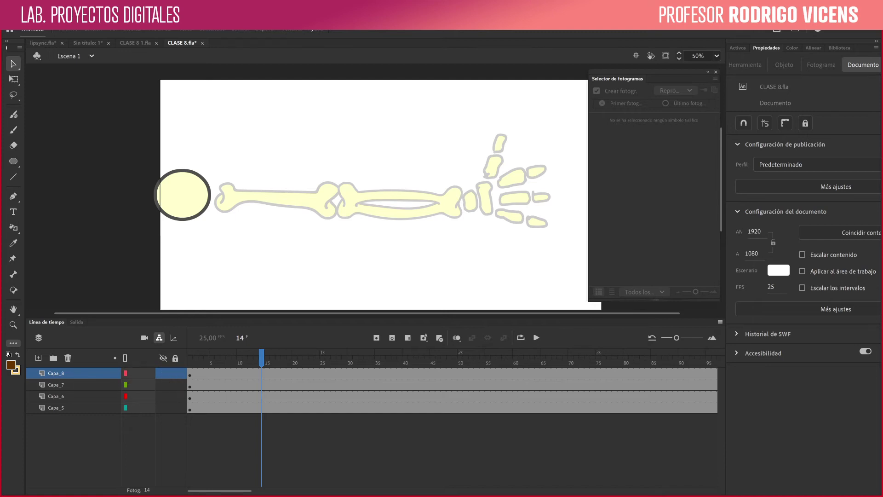
click(159, 338)
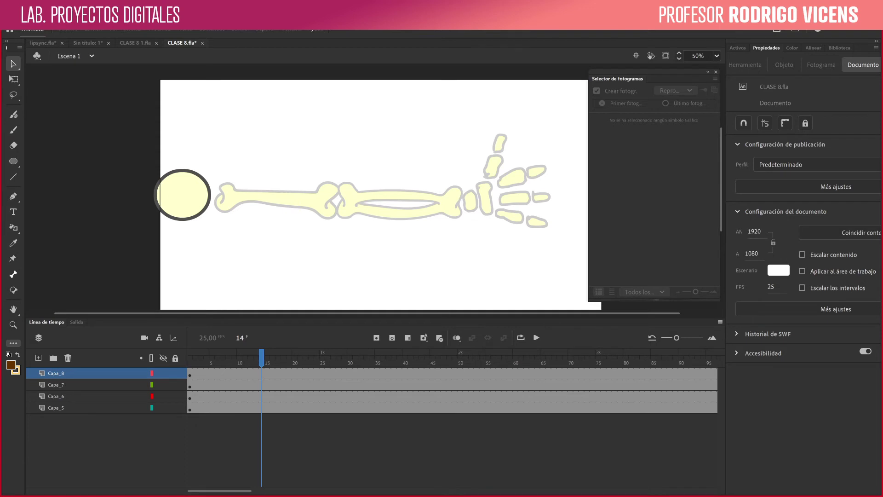
Step: Chain the shoulder circle, both arm bones and the hand with the Bone tool, and bend the arm at the elbow at frame 14
click(14, 275)
drag(183, 195, 467, 201)
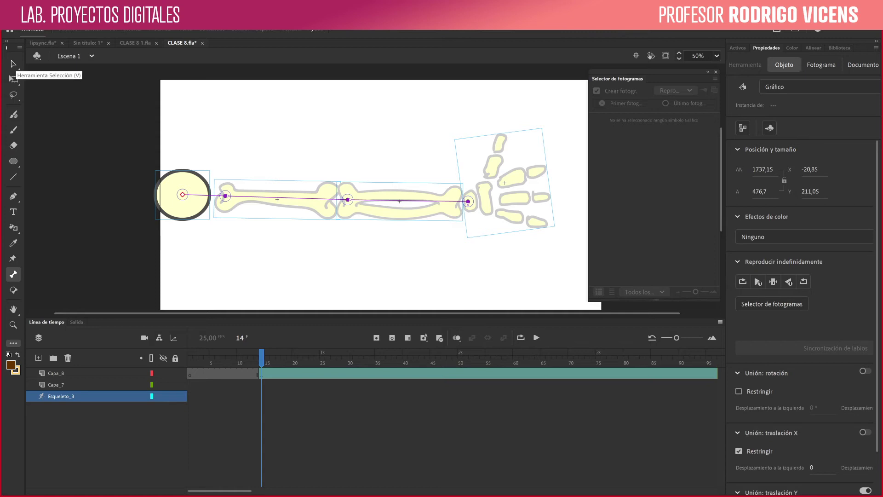
key(v)
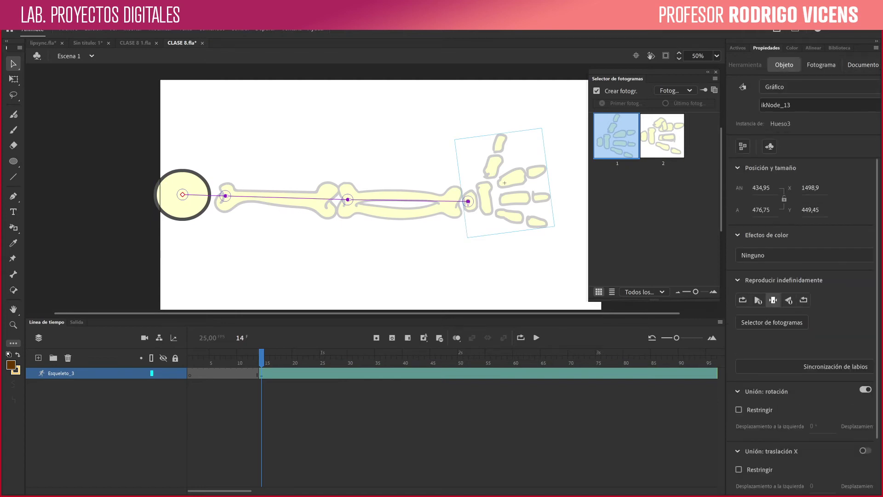
drag(513, 197, 478, 162)
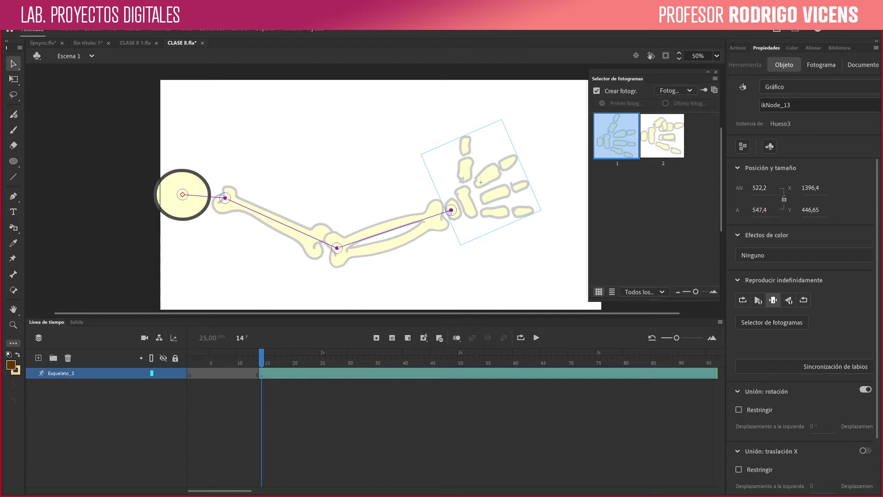
Step: At frame 21, fold the forearm inward so the hand points back above the shoulder circle
drag(263, 358, 300, 358)
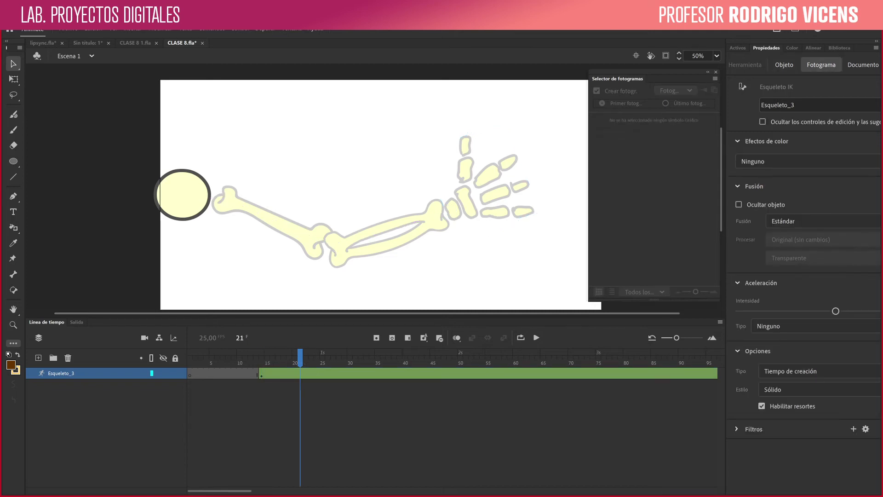
drag(495, 194, 427, 159)
drag(448, 201, 287, 150)
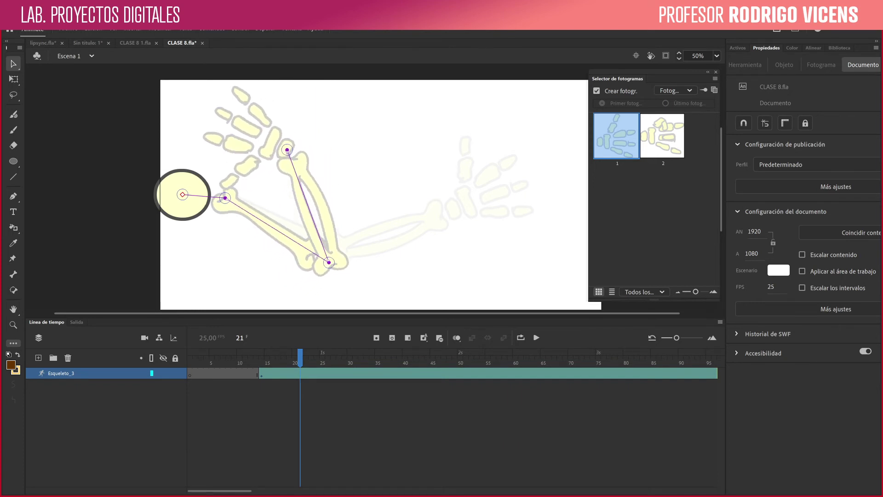
click(247, 146)
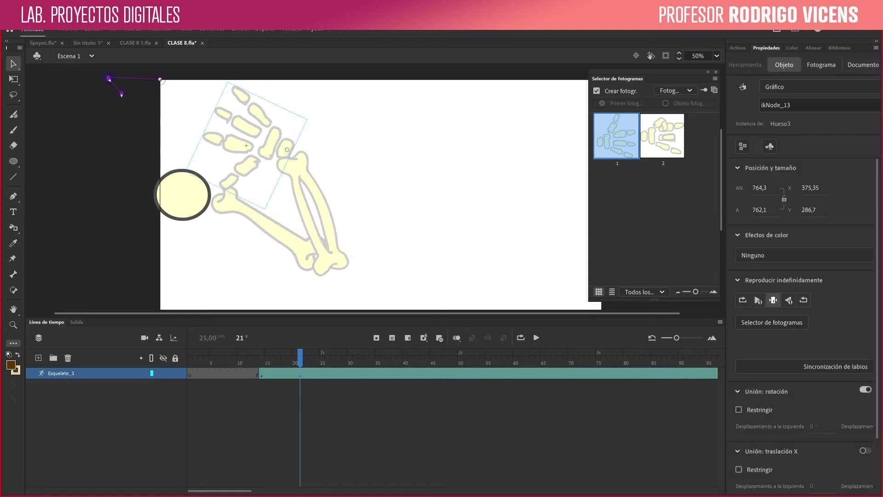
Step: Step back and forth between frames 17 and 25 to examine the arm's folding movement
drag(300, 358, 284, 358)
key(comma)
key(comma)
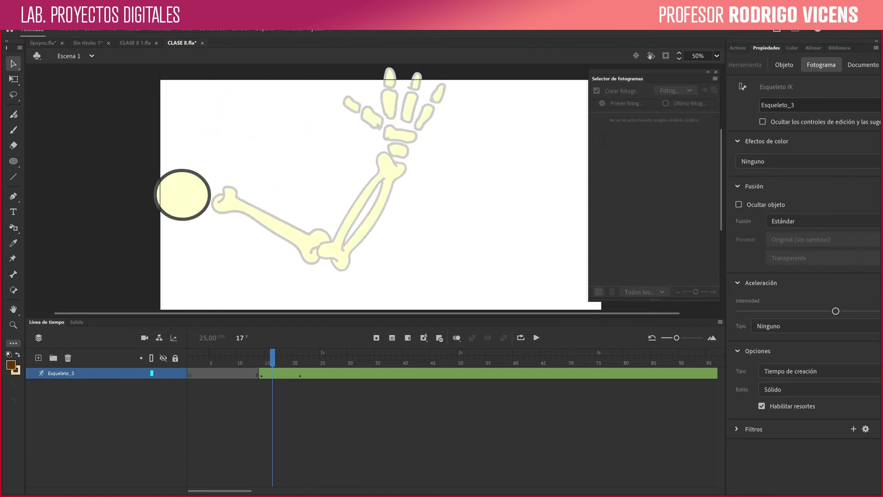
key(period)
key(period)
key(period)
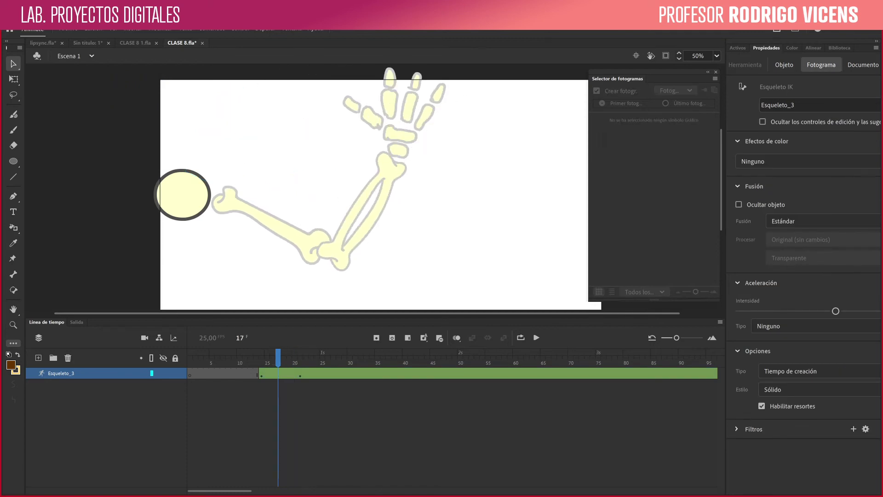
key(period)
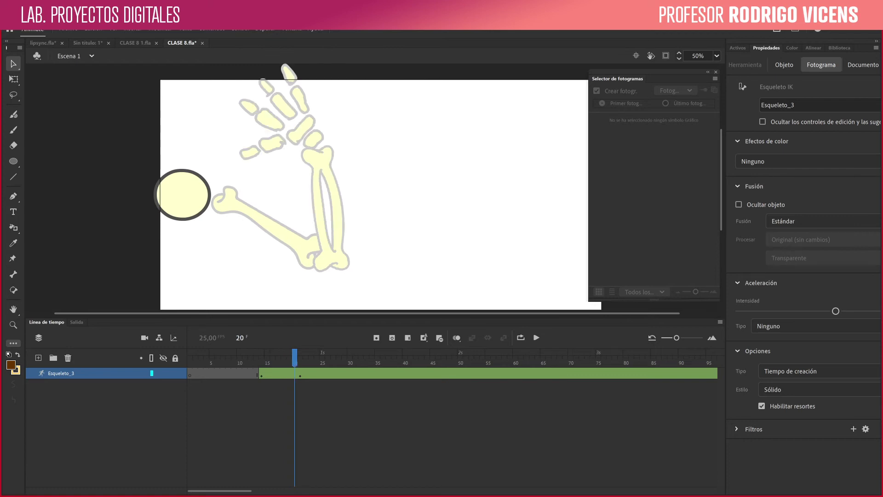
key(period)
key(period)
key(period)
key(period)
key(period)
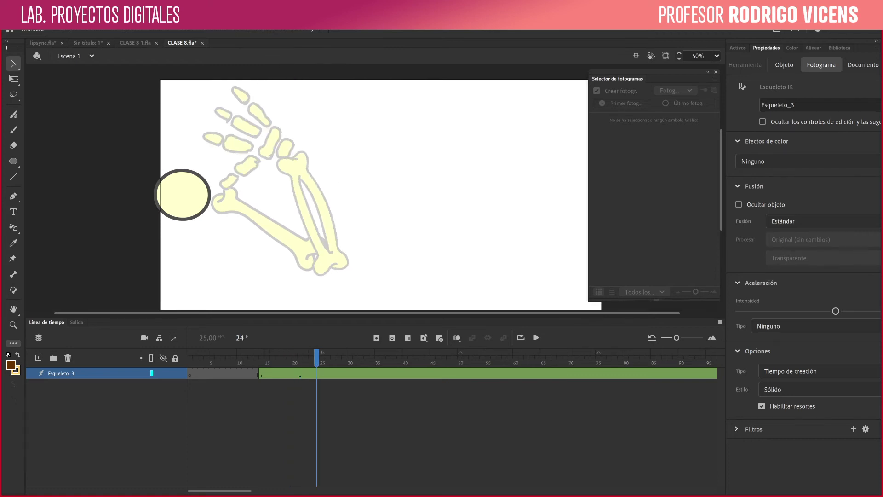
Step: At frame 25, pull the hand outward so the arm is stretched out almost horizontally
key(Escape)
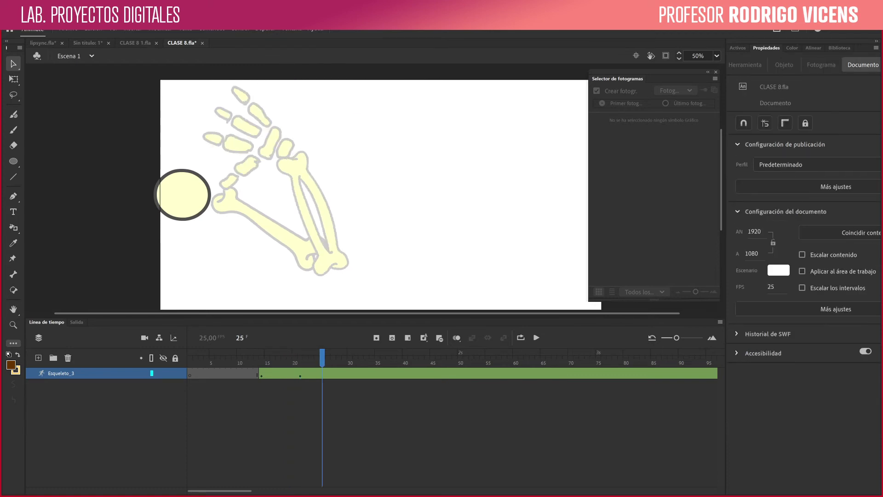
click(246, 126)
drag(246, 127, 465, 223)
Step: Step through frames 14 to 26 to examine how the arm folds and stretches out again
drag(322, 357, 316, 357)
key(comma)
key(comma)
key(comma)
key(comma)
key(comma)
key(comma)
key(comma)
key(comma)
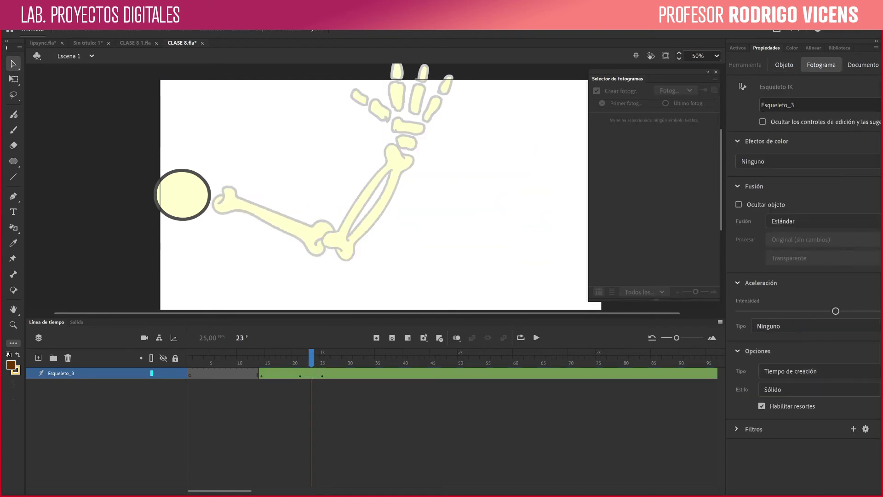
key(period)
key(period)
key(period)
key(period)
key(period)
key(period)
key(period)
key(period)
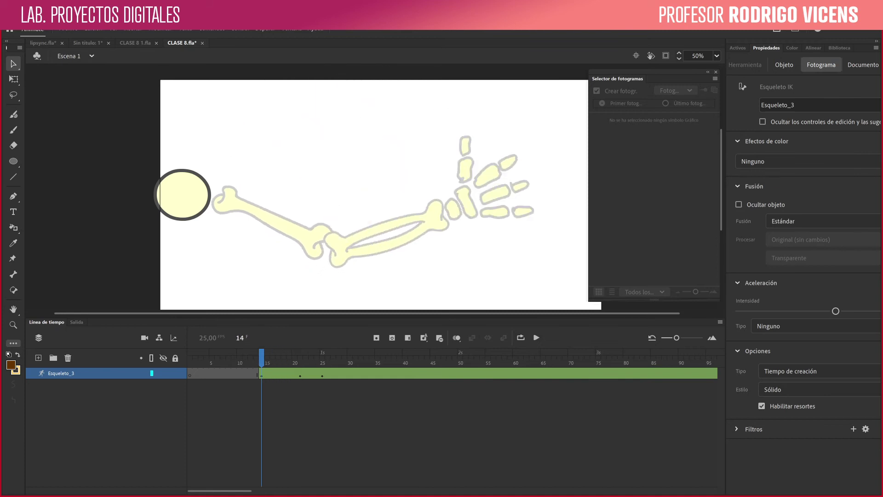
key(period)
key(period)
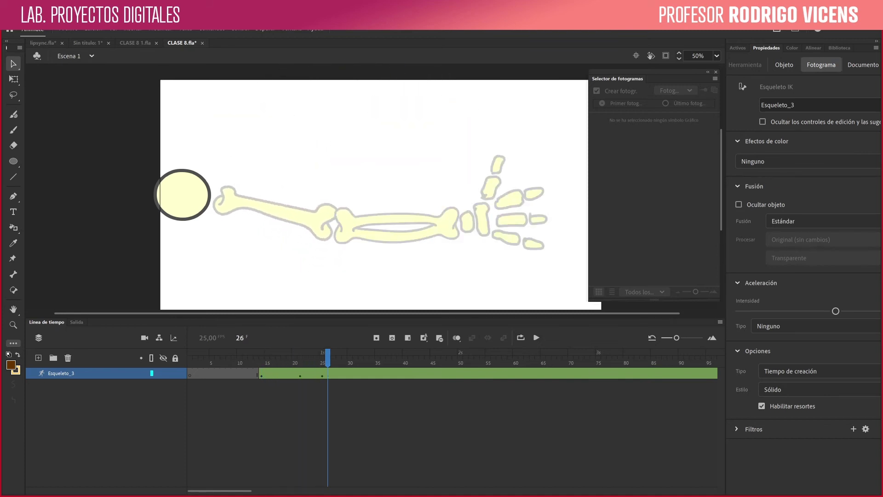
key(period)
key(period)
Step: Return to frame 25 and lower the stretched forearm, with the wrist bent upward
key(comma)
key(comma)
key(comma)
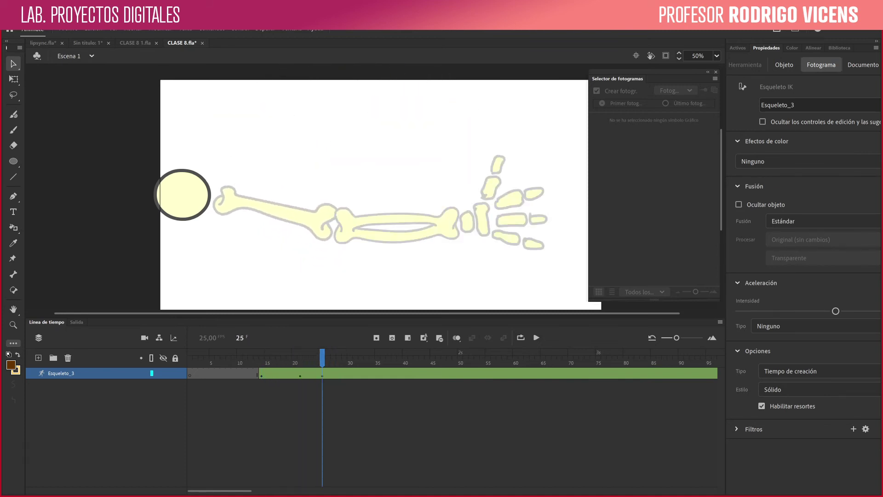
click(502, 204)
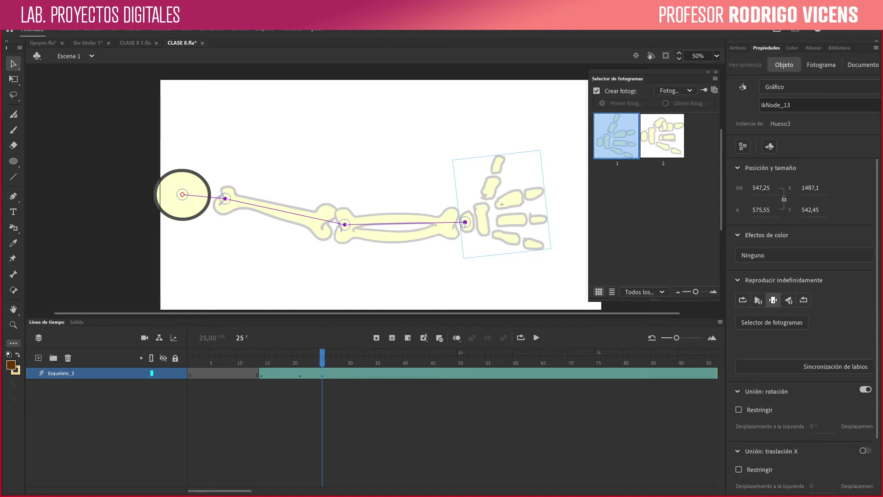
drag(502, 204, 463, 248)
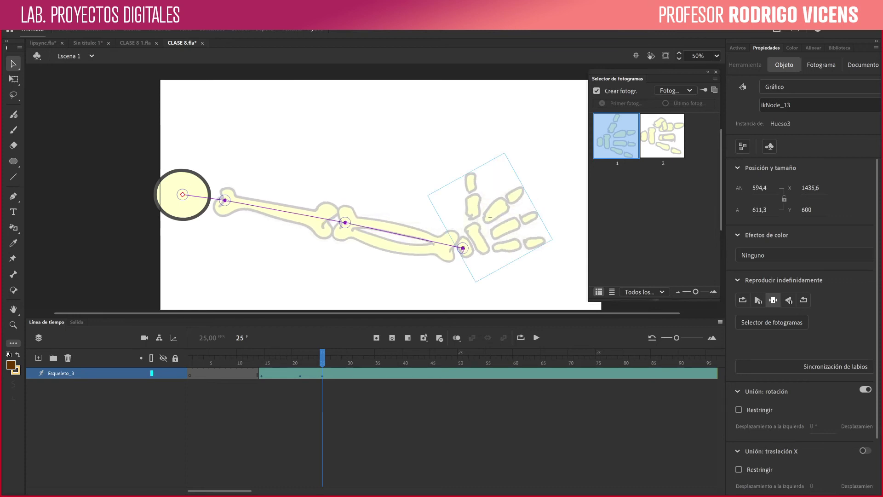
Step: Restrict the forearm bone's joint rotation to a range from -177° to 9°, collapsing the frame picker to free up space
click(347, 225)
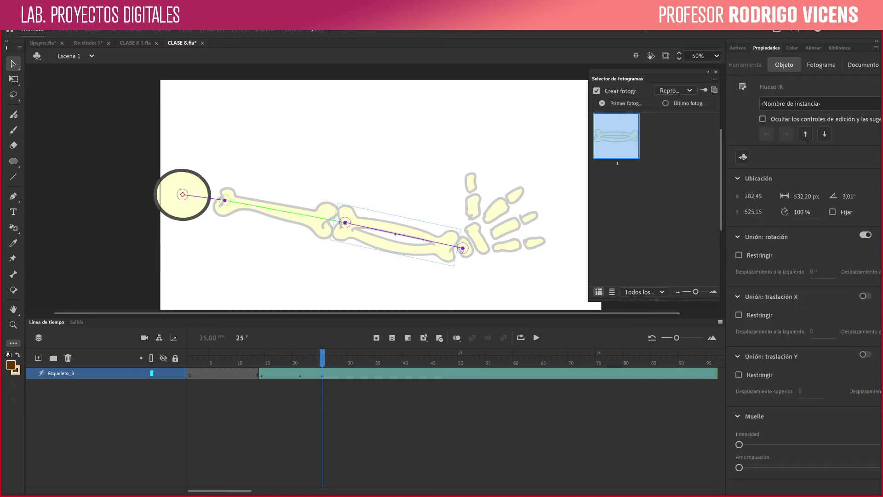
click(345, 223)
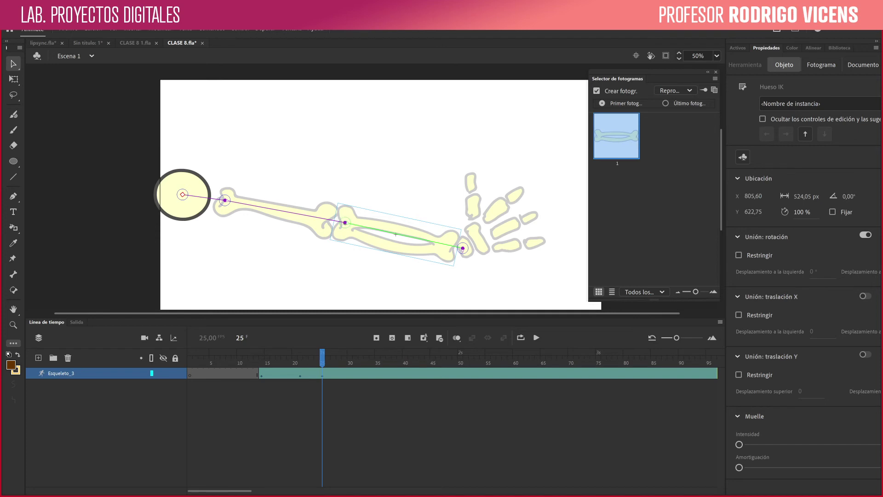
click(739, 255)
drag(726, 271, 676, 272)
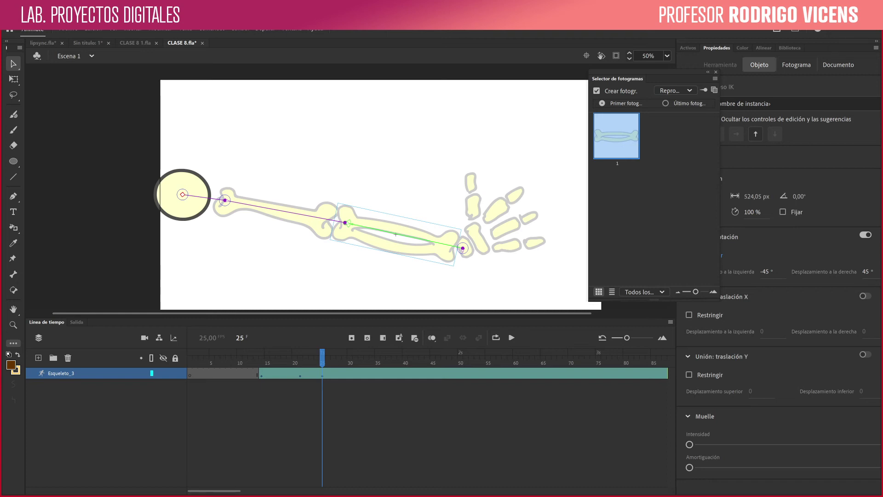
click(708, 72)
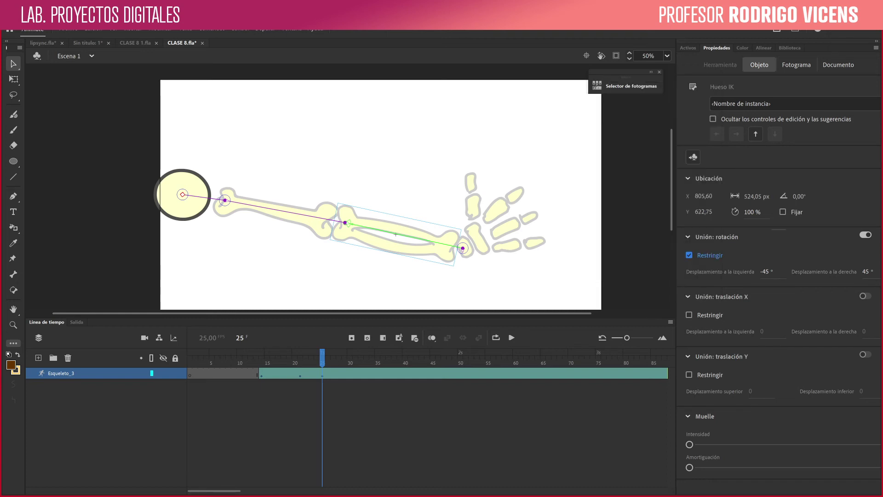
drag(767, 271, 705, 271)
drag(866, 272, 865, 271)
click(414, 249)
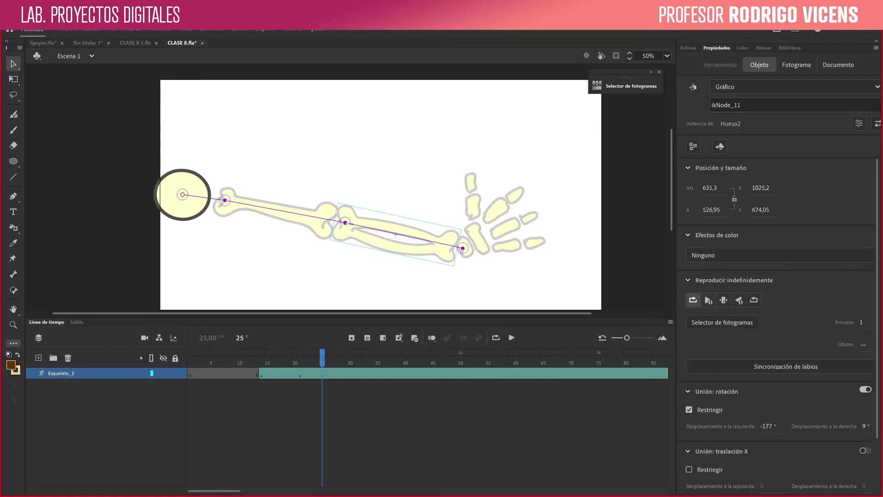
Step: Restrict the hand's joint rotation to a range from -45° to 45°
click(504, 229)
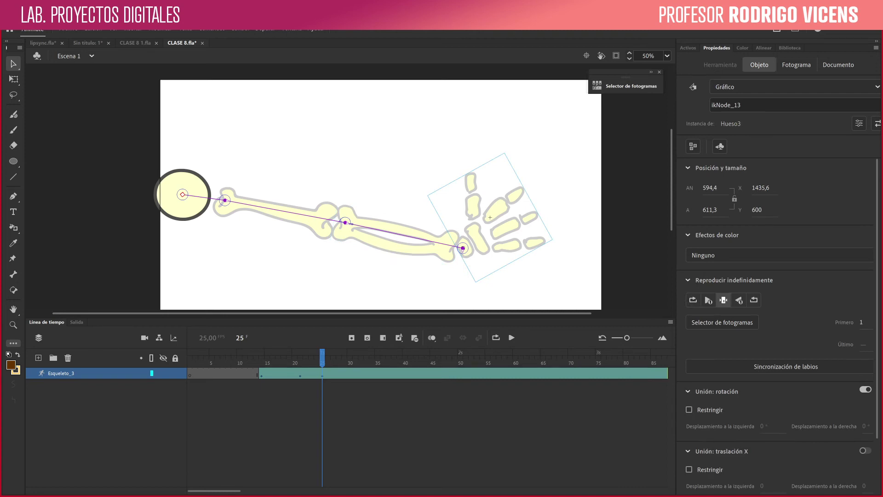
click(348, 222)
click(504, 229)
click(689, 410)
Step: Move the hand around to test the rotation limits, leaving the elbow bent and the hand raised at frame 25
drag(506, 228, 480, 267)
drag(474, 306, 428, 361)
drag(301, 298, 443, 210)
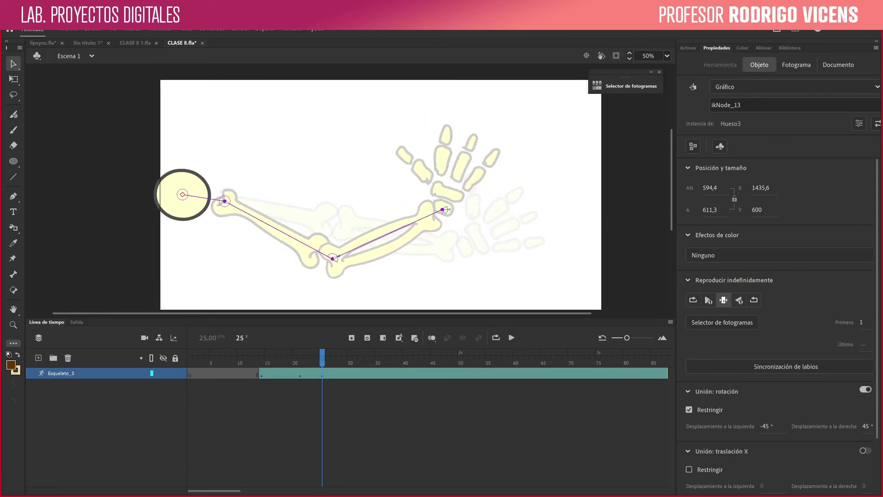
drag(444, 210, 444, 210)
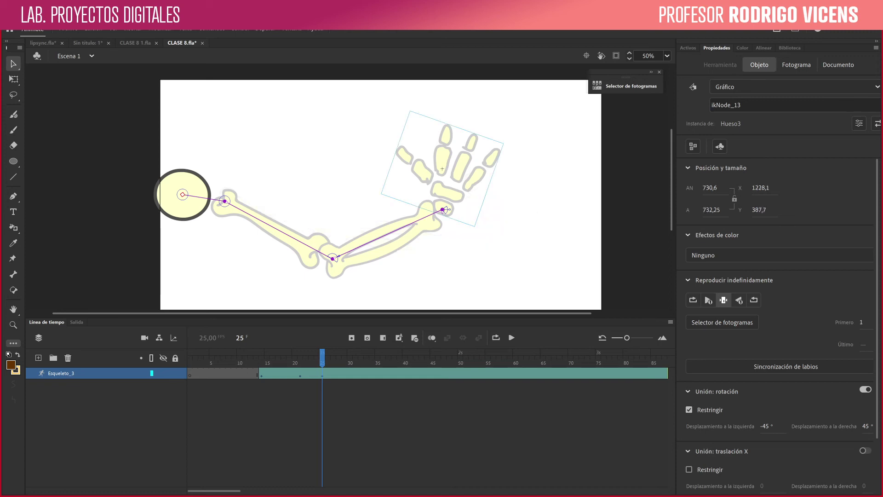
Step: At frame 30, lift the forearm slightly and tilt the hand outward, and check the movement back to frame 28
drag(322, 357, 350, 353)
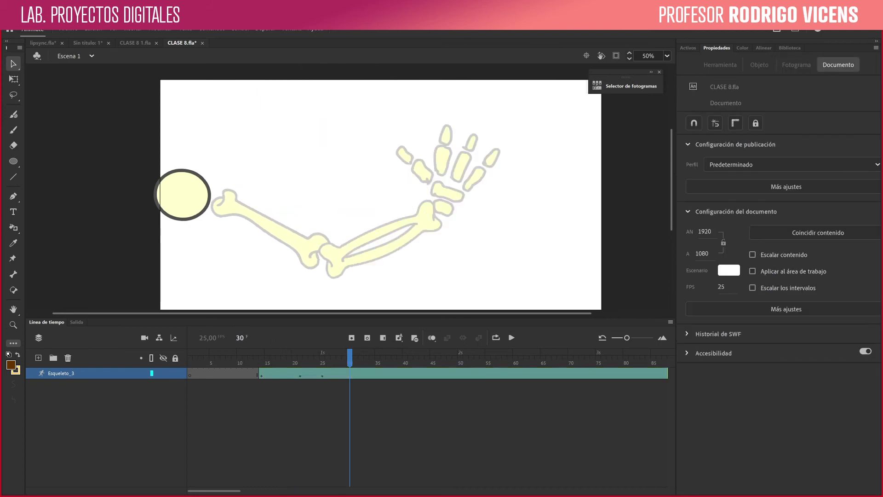
click(443, 165)
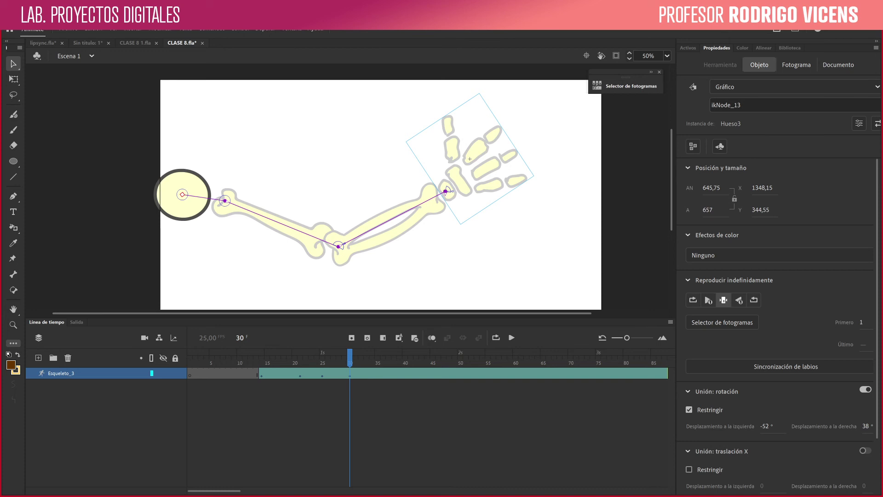
mouse_move(350, 358)
mouse_down()
mouse_move(267, 358)
mouse_move(361, 358)
mouse_move(288, 358)
mouse_move(338, 358)
mouse_up()
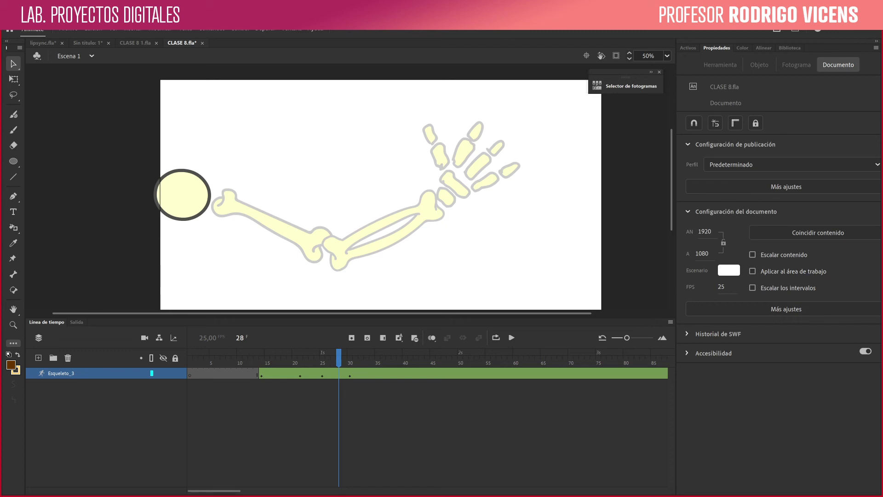
mouse_move(339, 358)
mouse_down()
mouse_move(377, 358)
mouse_move(244, 358)
mouse_move(366, 358)
mouse_move(282, 358)
mouse_move(366, 358)
mouse_move(289, 358)
mouse_move(350, 358)
mouse_up()
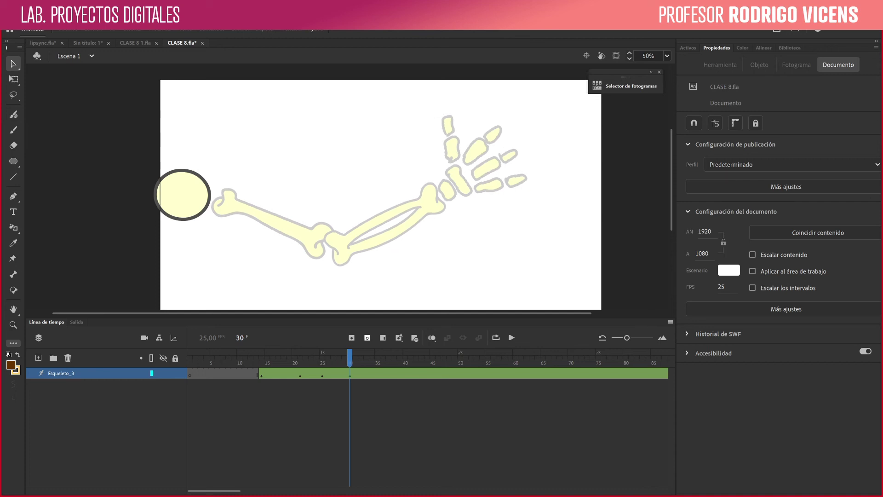
Step: Try folding the arm inward at frame 29, and undo that pose change
mouse_move(350, 358)
mouse_down()
mouse_move(284, 358)
mouse_move(345, 358)
mouse_up()
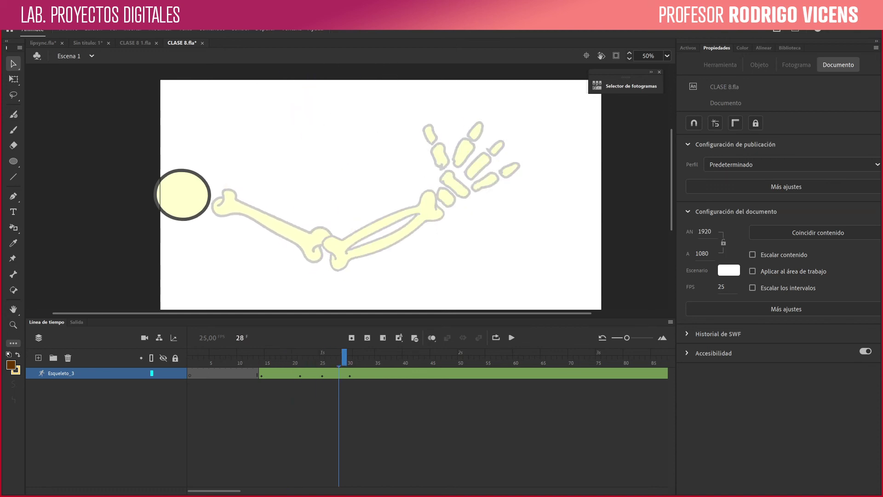
drag(459, 182, 395, 197)
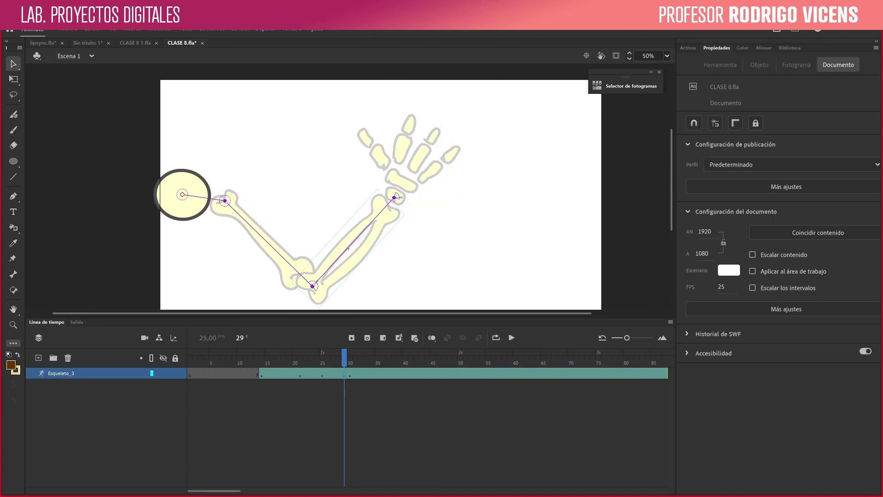
key(ctrl+z)
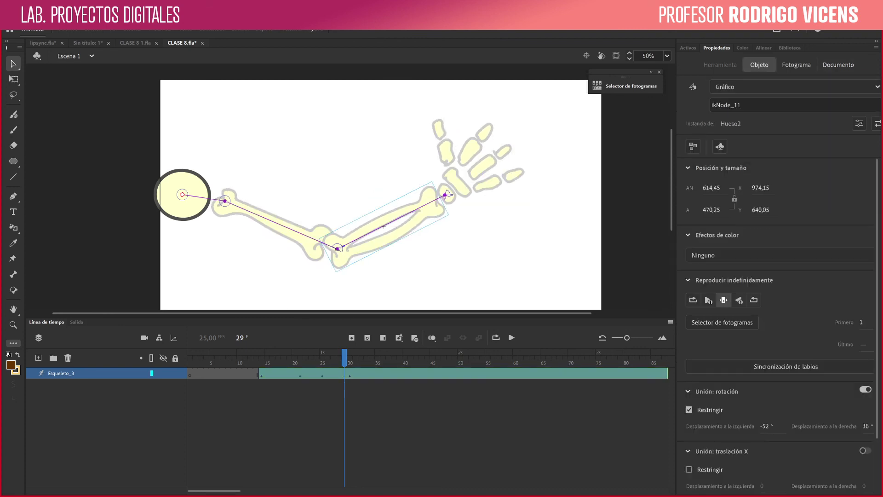
Step: At frame 33, fold the arm inward at the elbow, with the hand upright and tilted toward the shoulder
drag(344, 357, 367, 358)
key(ctrl+shift+a)
drag(434, 193, 375, 156)
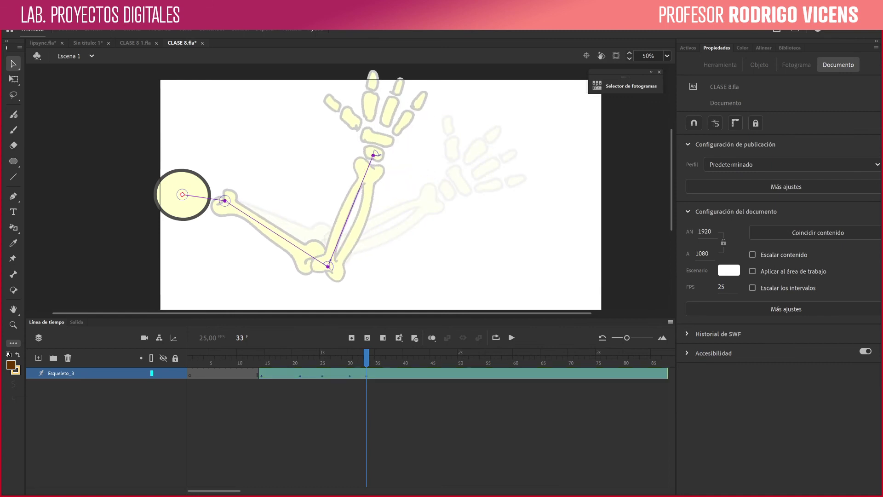
drag(390, 111, 338, 120)
drag(374, 153, 383, 195)
Step: Review the movement from frame 29 onward, and at frame 37 extend the forearm and tilt the hand outward again
drag(366, 358, 344, 358)
key(period)
key(period)
key(period)
key(period)
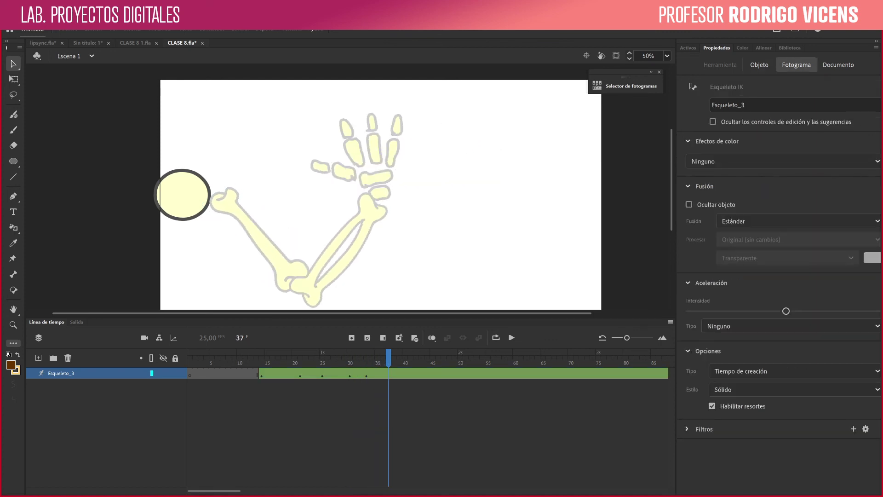
click(441, 249)
drag(374, 149, 384, 152)
drag(387, 198, 449, 194)
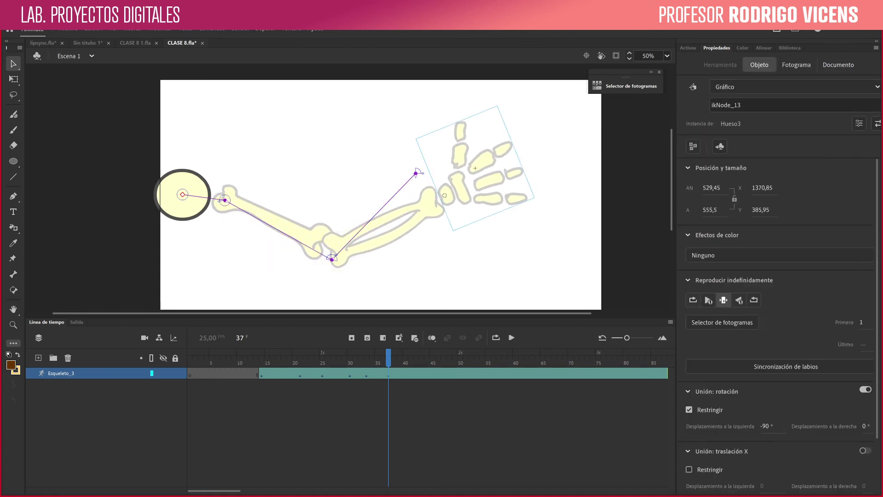
Step: At frame 37, rework the arm pose so the forearm extends outward from a slightly bent elbow, with the hand tilted outward
drag(445, 195, 391, 187)
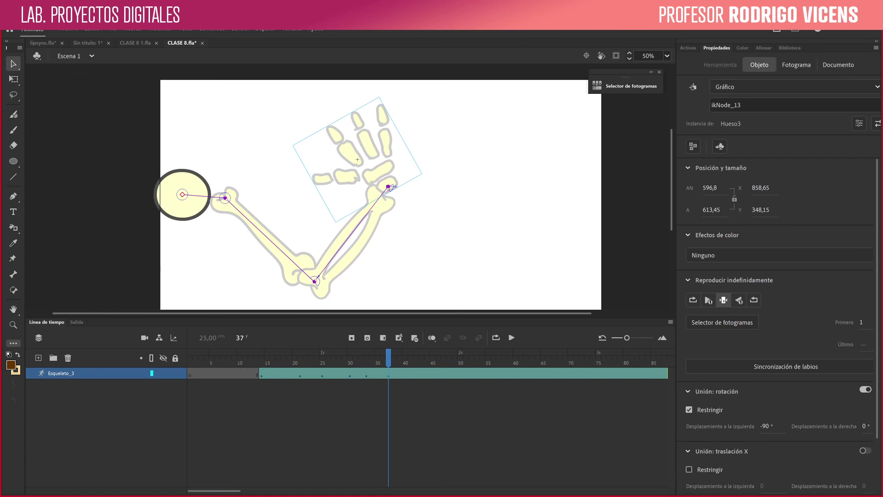
mouse_move(202, 196)
mouse_down()
mouse_move(179, 174)
mouse_move(202, 187)
mouse_move(200, 206)
mouse_up()
drag(368, 288, 391, 189)
mouse_move(202, 196)
mouse_down()
mouse_move(199, 187)
mouse_move(195, 208)
mouse_up()
drag(215, 460, 433, 198)
drag(420, 151, 470, 179)
Step: Review the arm movement from frame 21 to frame 40, and select the clavicle there to inspect the bones
drag(388, 357, 300, 358)
key(period)
key(period)
key(period)
key(period)
key(period)
key(period)
key(period)
key(period)
key(period)
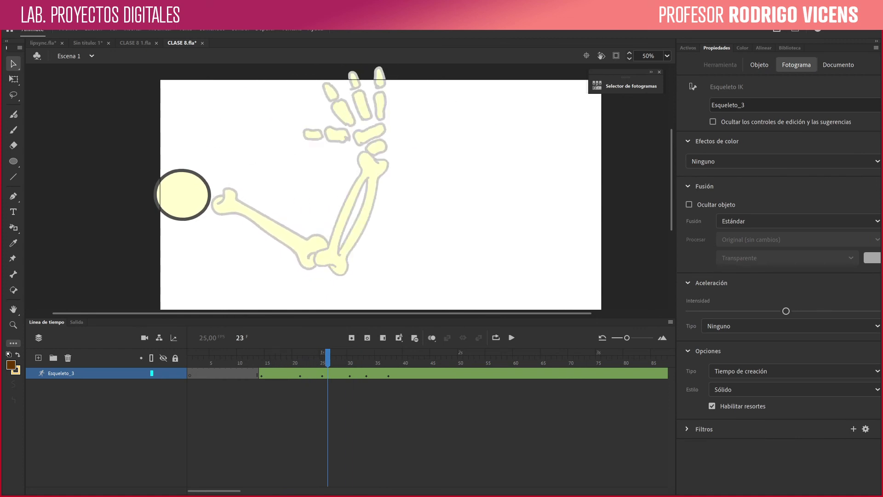
key(period)
key(period)
key(period)
key(period)
key(period)
key(period)
key(period)
key(period)
key(period)
key(period)
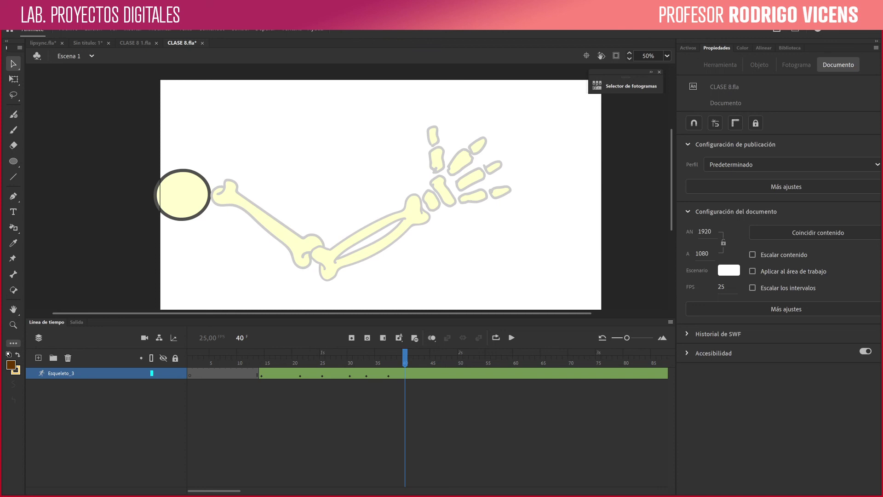
click(183, 195)
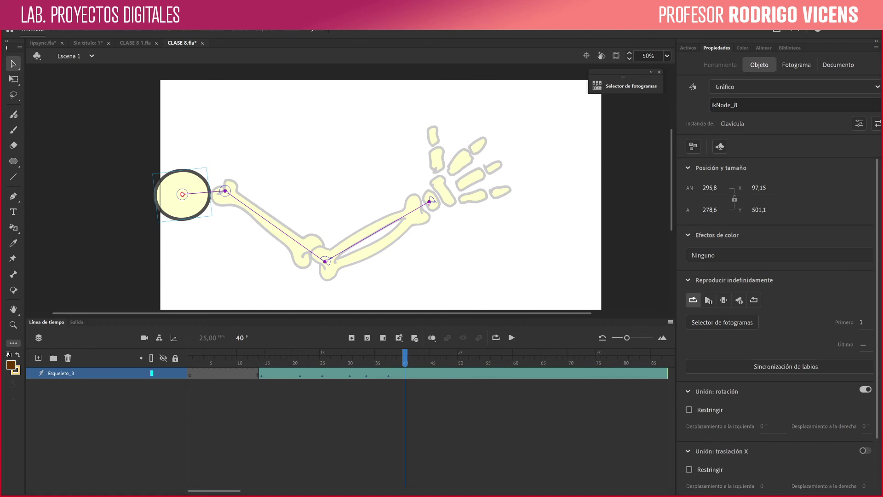
Step: Step back and forth through the arm animation between frames 16 and 35 to check the transitions between poses
drag(404, 356, 360, 354)
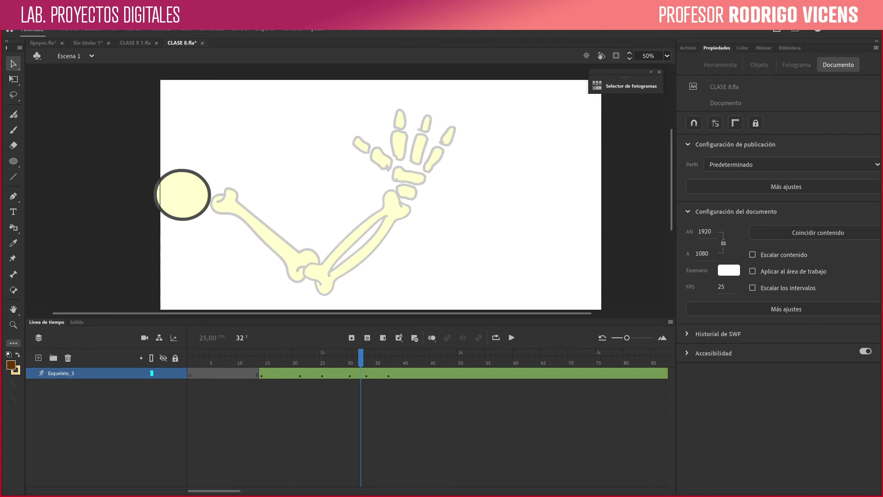
key(period)
key(period)
key(period)
key(period)
key(period)
key(period)
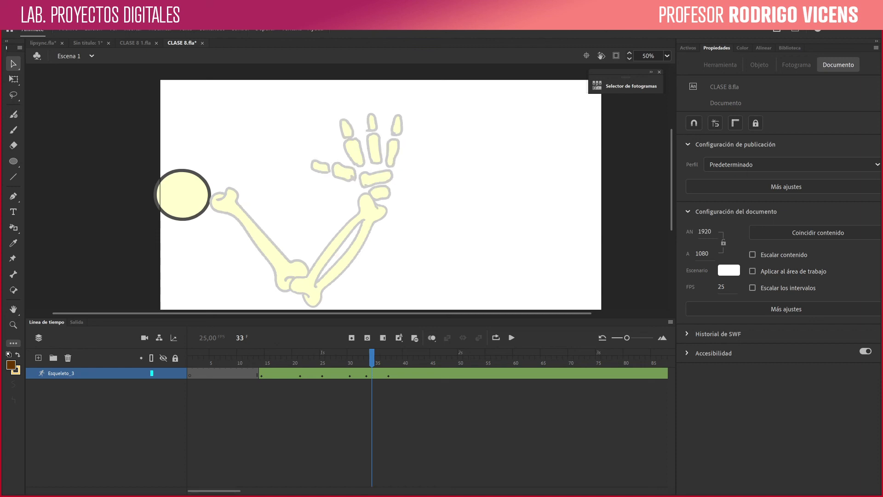
key(comma)
key(comma)
key(comma)
key(comma)
key(comma)
key(comma)
key(comma)
key(comma)
key(comma)
key(comma)
key(comma)
key(comma)
key(comma)
key(comma)
key(comma)
key(comma)
key(comma)
key(comma)
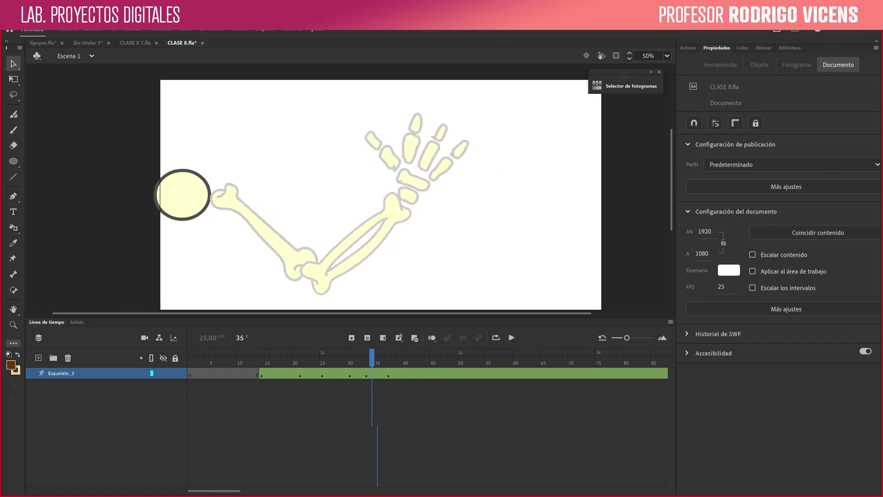
key(period)
key(period)
key(period)
key(period)
key(period)
key(period)
key(period)
key(period)
key(period)
key(period)
key(period)
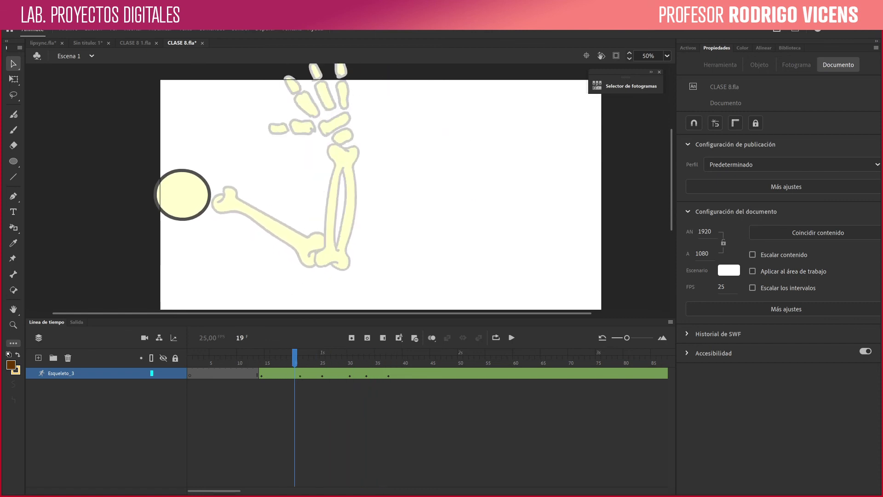
key(period)
key(period)
key(period)
key(period)
key(period)
key(period)
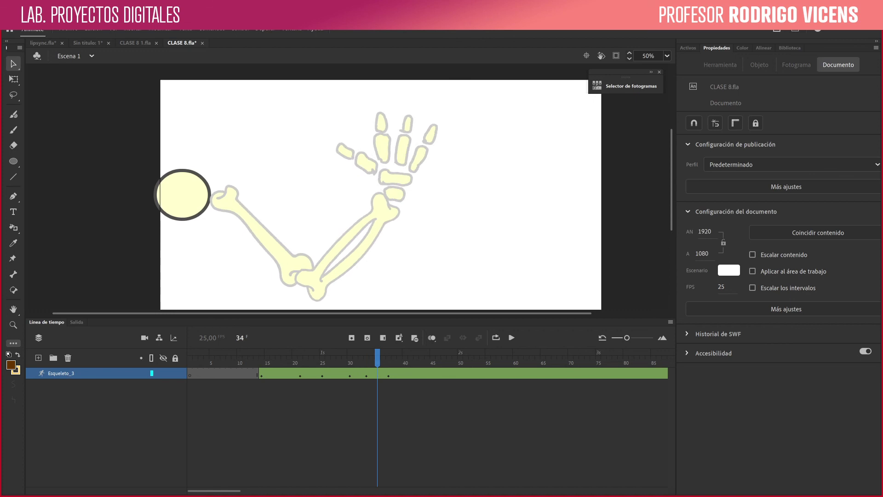
key(comma)
key(comma)
key(comma)
key(comma)
key(comma)
key(comma)
key(comma)
key(comma)
key(comma)
key(comma)
key(comma)
key(comma)
key(comma)
key(comma)
key(comma)
key(comma)
key(comma)
key(comma)
key(comma)
key(comma)
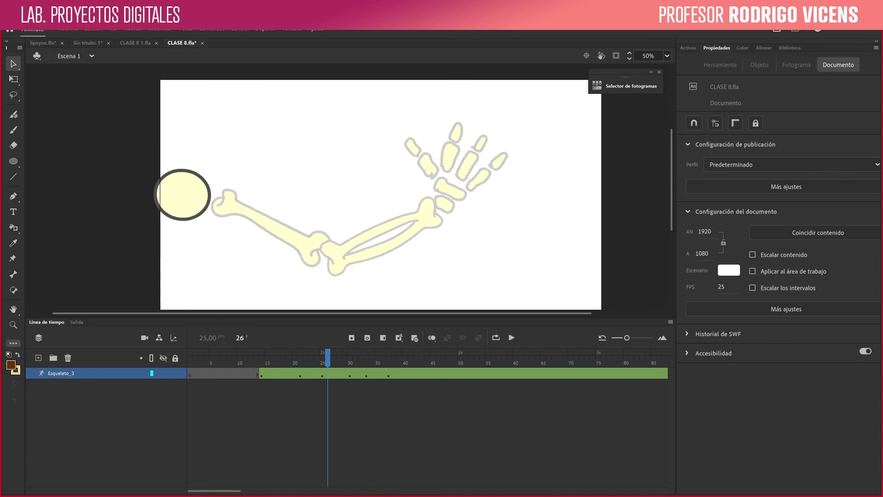
key(comma)
key(comma)
key(comma)
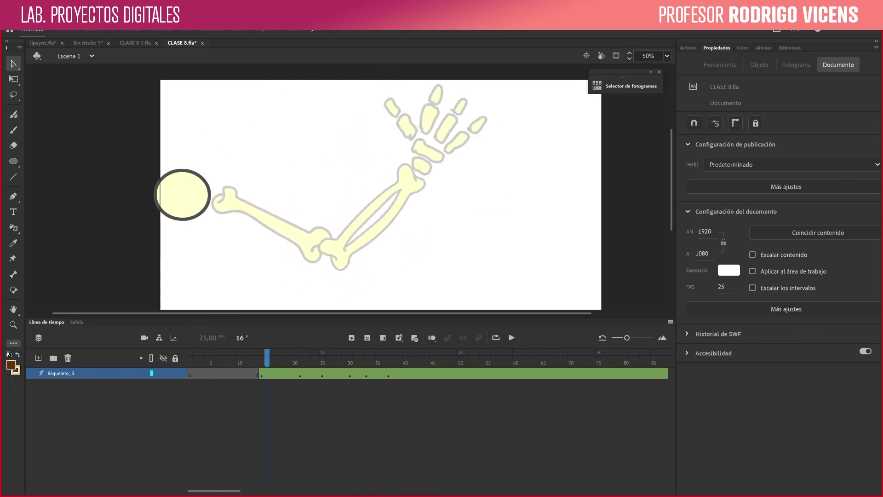
key(period)
key(period)
key(period)
key(period)
key(period)
key(period)
key(period)
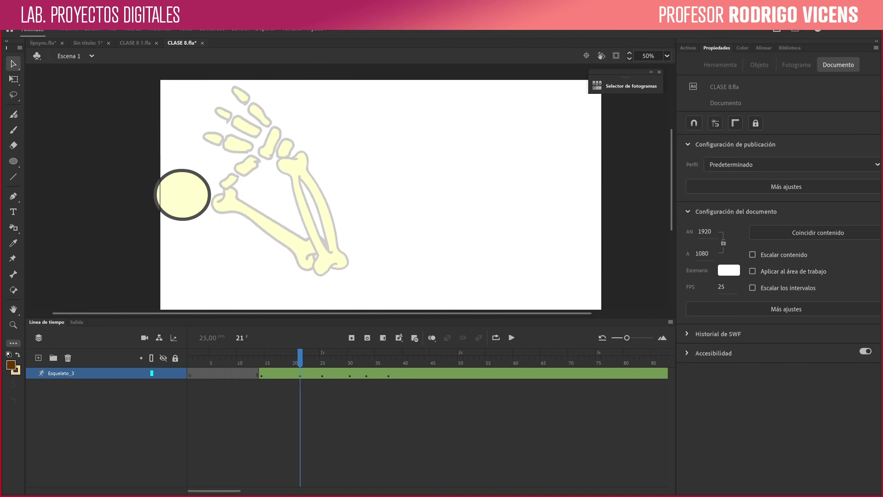
Step: Select the arm skeleton at frame 21 to inspect its bones, and move the playhead to frame 41
click(289, 150)
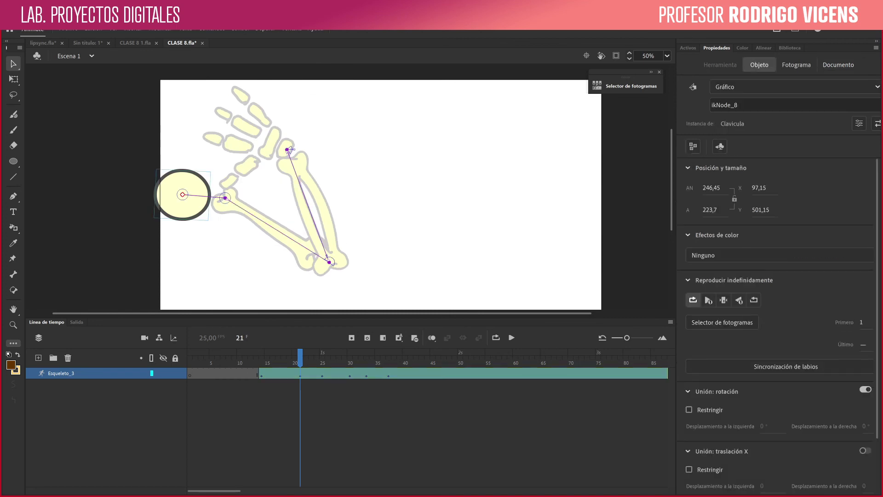
drag(290, 148, 288, 245)
drag(300, 358, 410, 355)
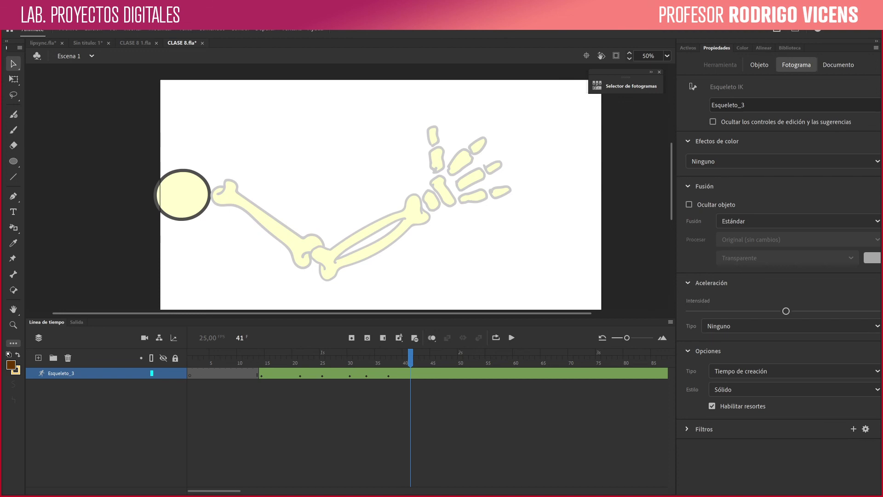